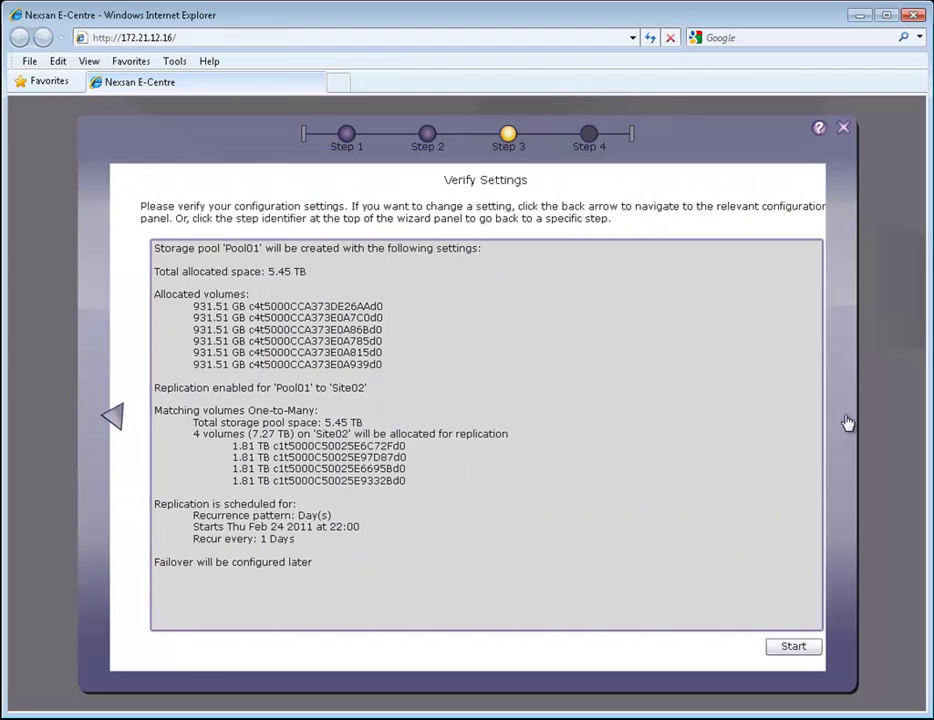
# - Create storage pool Pool01 with the verified settings and accept creating a share in it
pyautogui.click(776, 648)
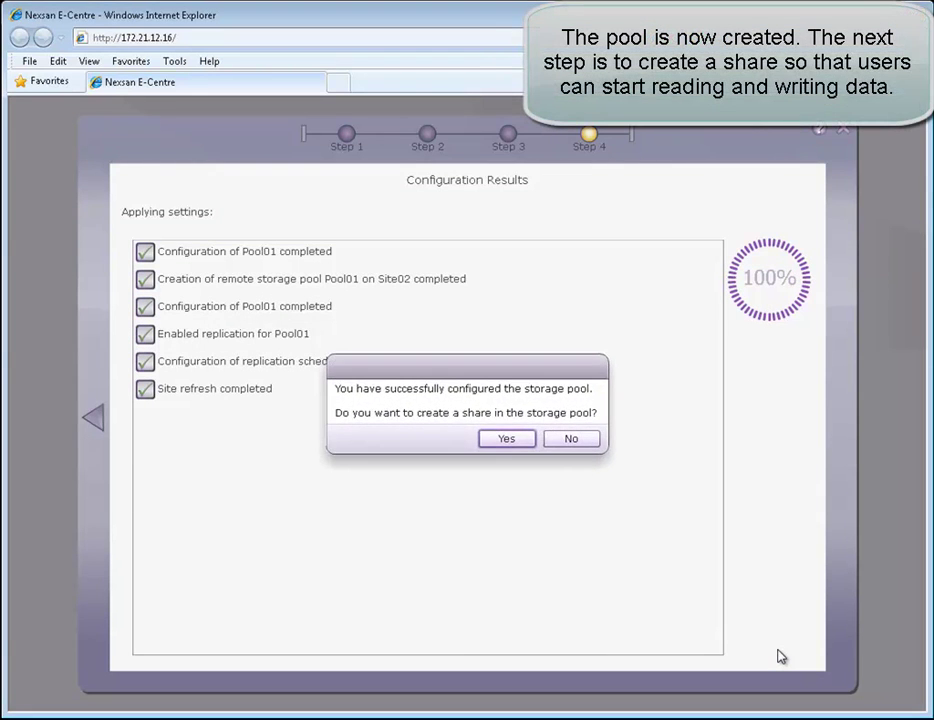
pyautogui.click(512, 440)
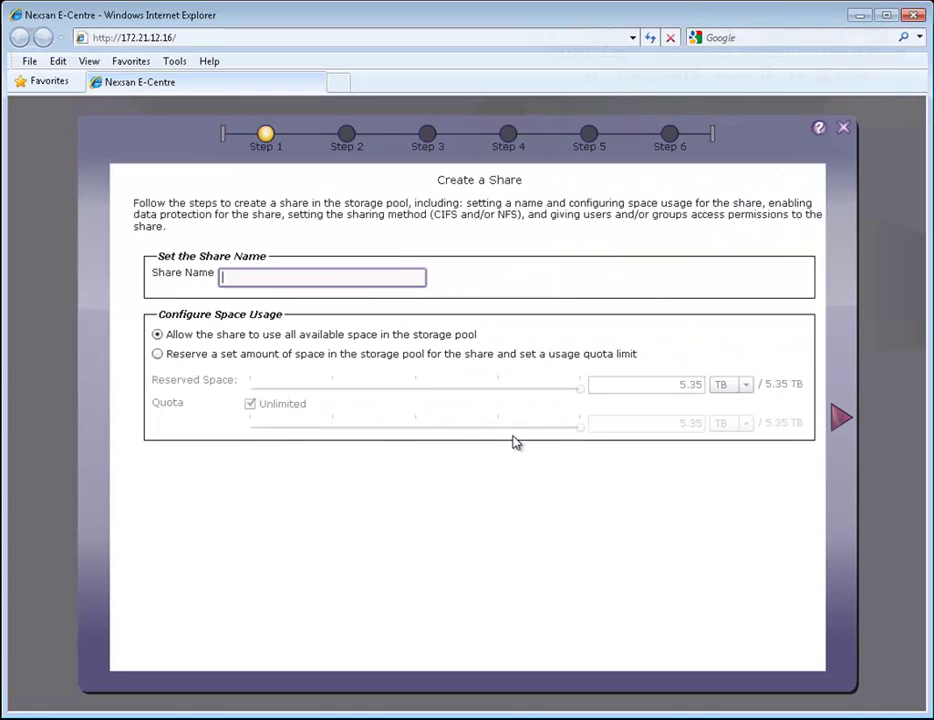
# - Name the share Share01 and allow it to use all available space in the storage pool
pyautogui.write('Share01')
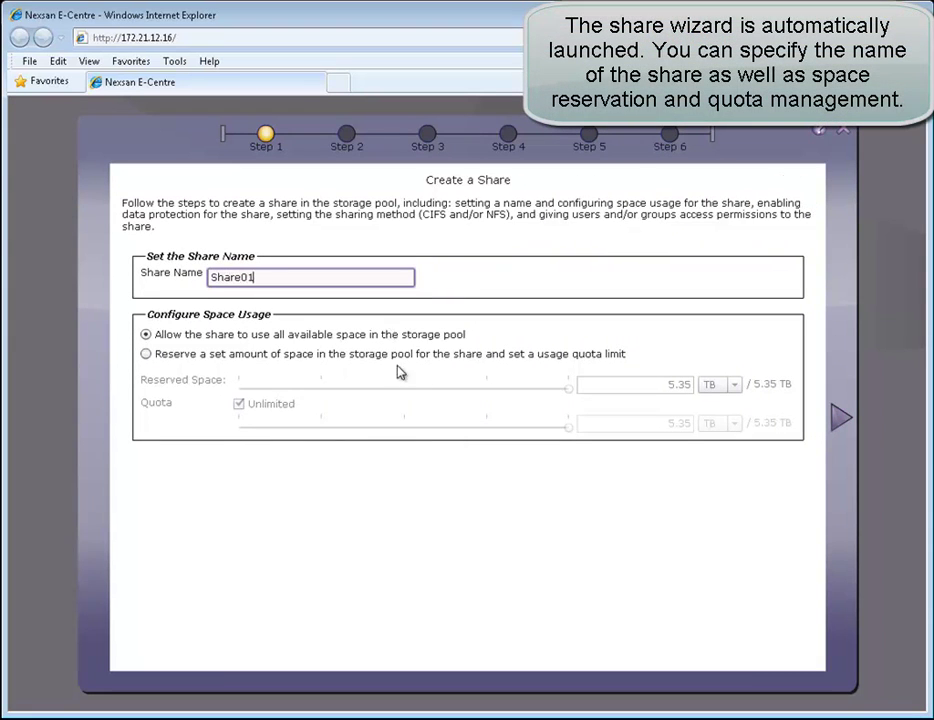
pyautogui.click(146, 356)
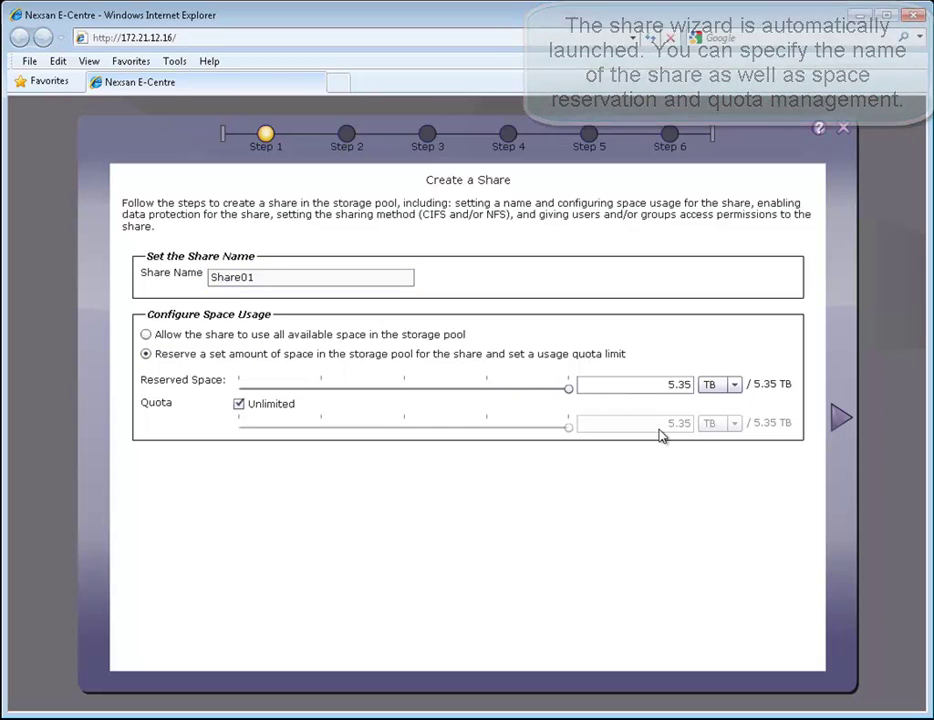
pyautogui.click(146, 335)
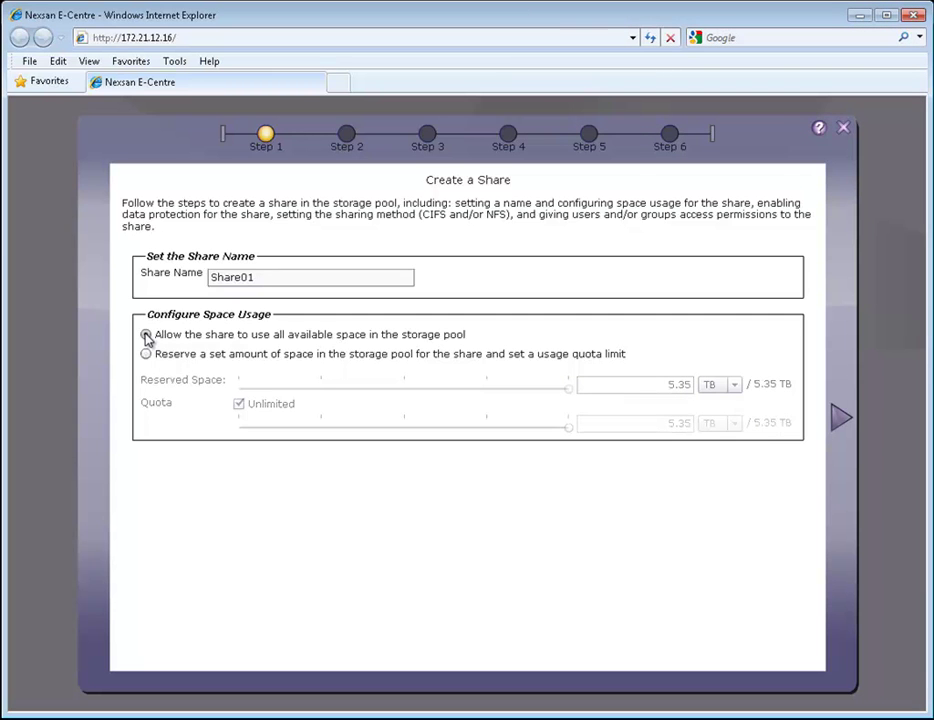
pyautogui.click(840, 420)
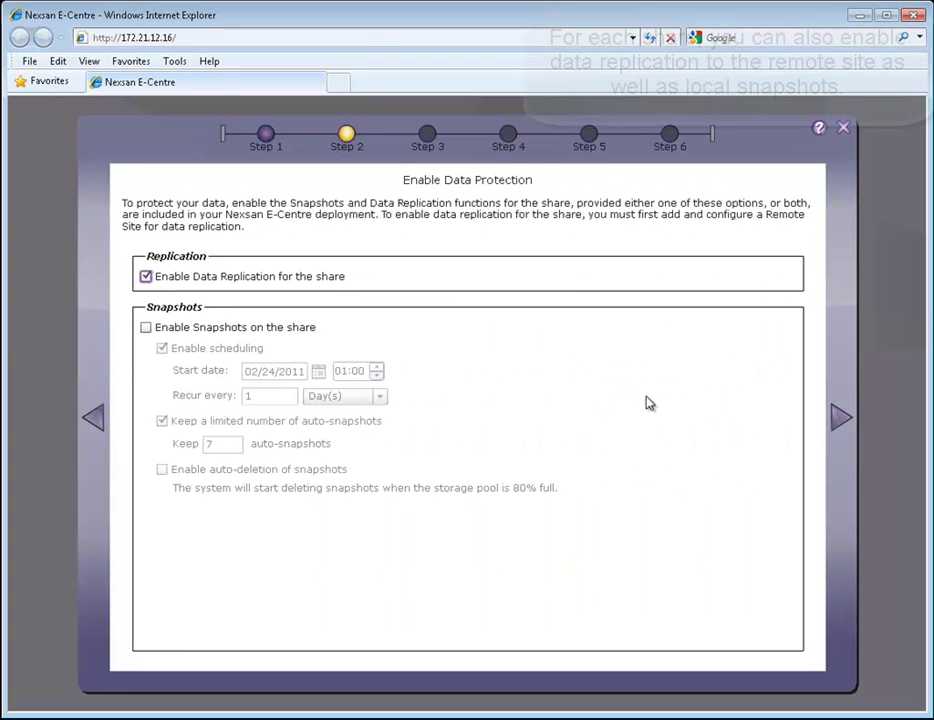
# - Enable snapshots on the share and grant read-only access to the user listed just below Administrator
pyautogui.click(146, 328)
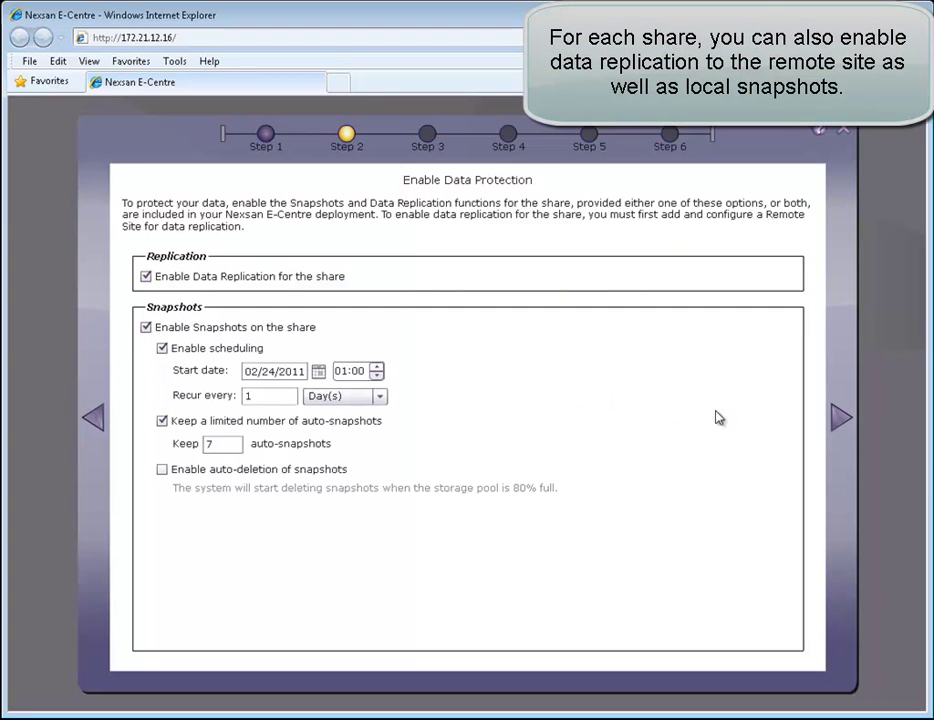
pyautogui.click(840, 421)
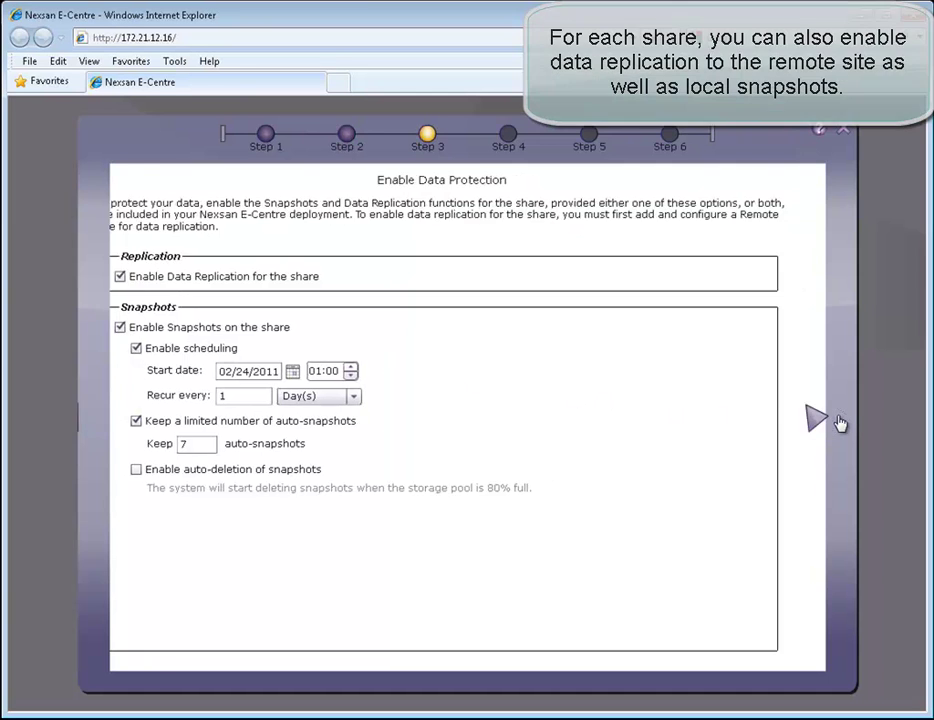
pyautogui.moveTo(520, 315); pyautogui.dragTo(354, 334)
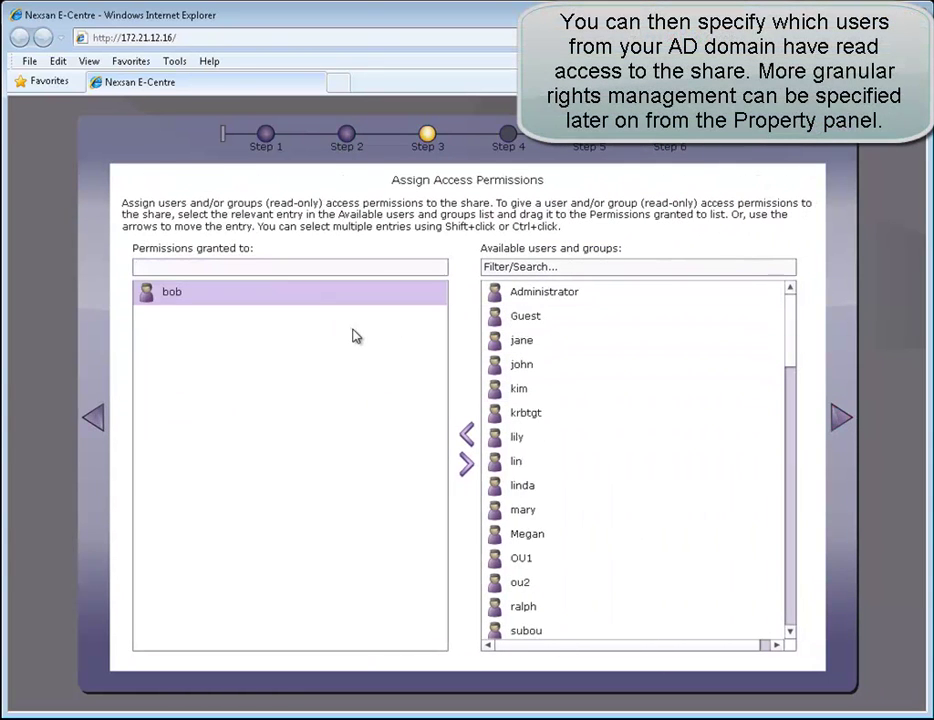
pyautogui.click(841, 421)
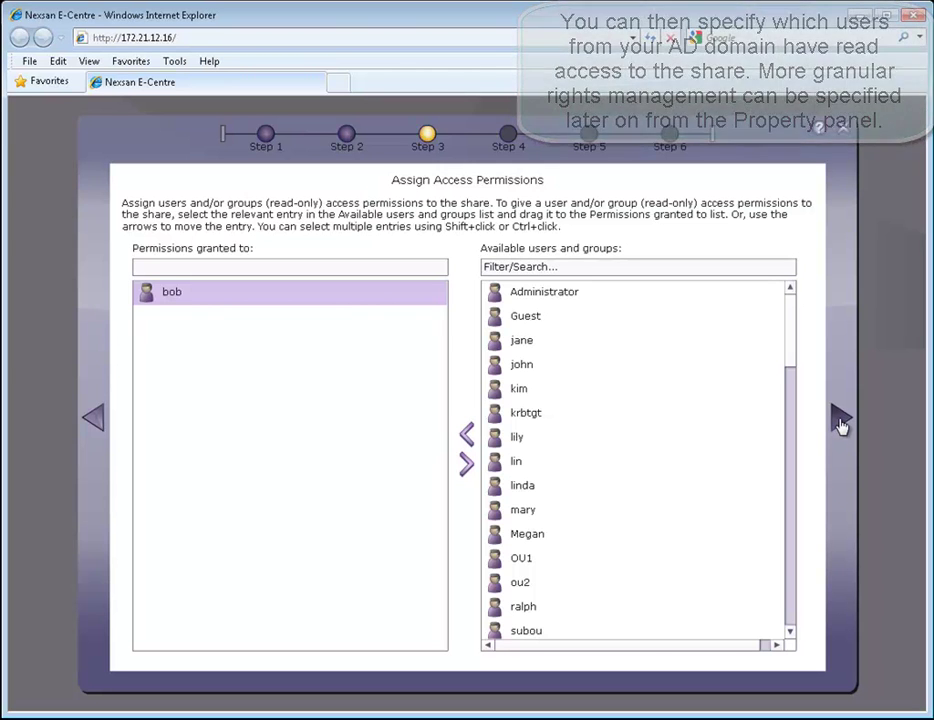
pyautogui.click(841, 422)
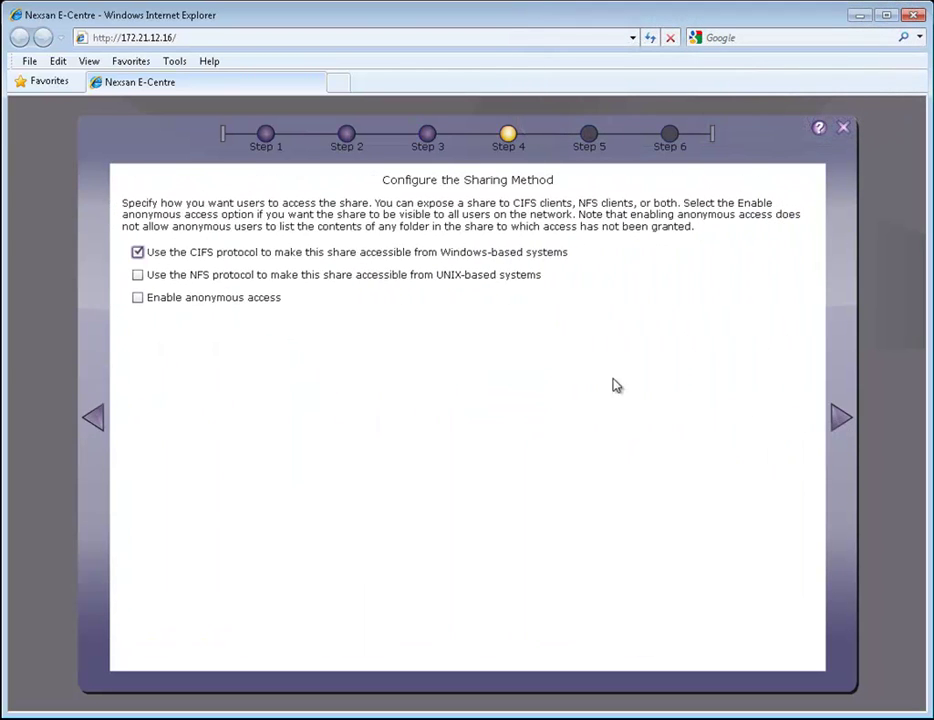
# - Make the share accessible through NFS as well as CIFS, and create it with the verified settings
pyautogui.click(138, 276)
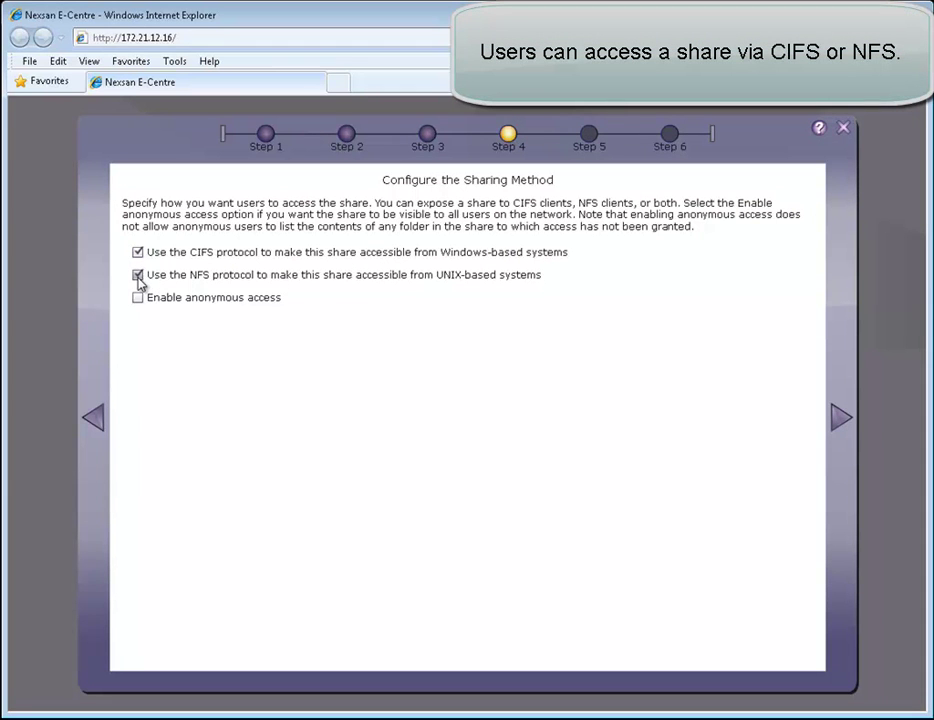
pyautogui.click(843, 421)
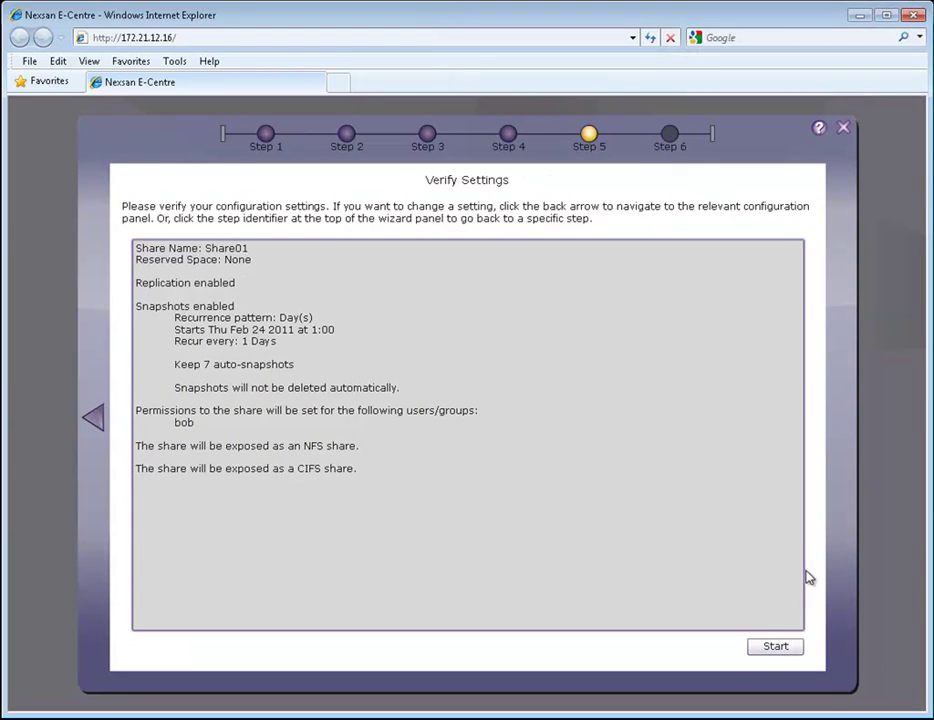
pyautogui.click(778, 647)
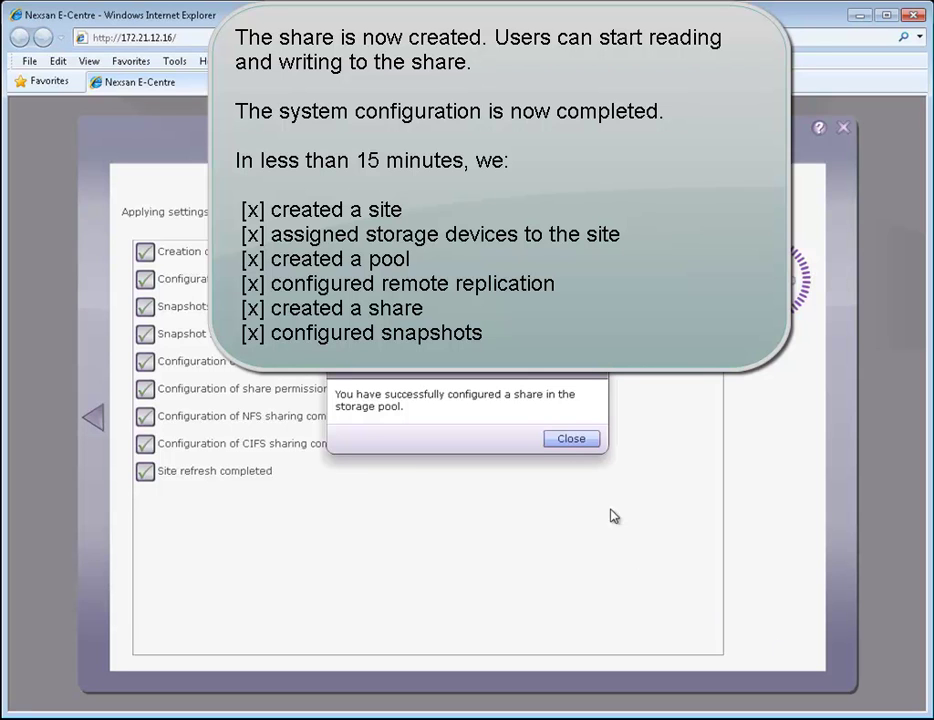
pyautogui.click(575, 447)
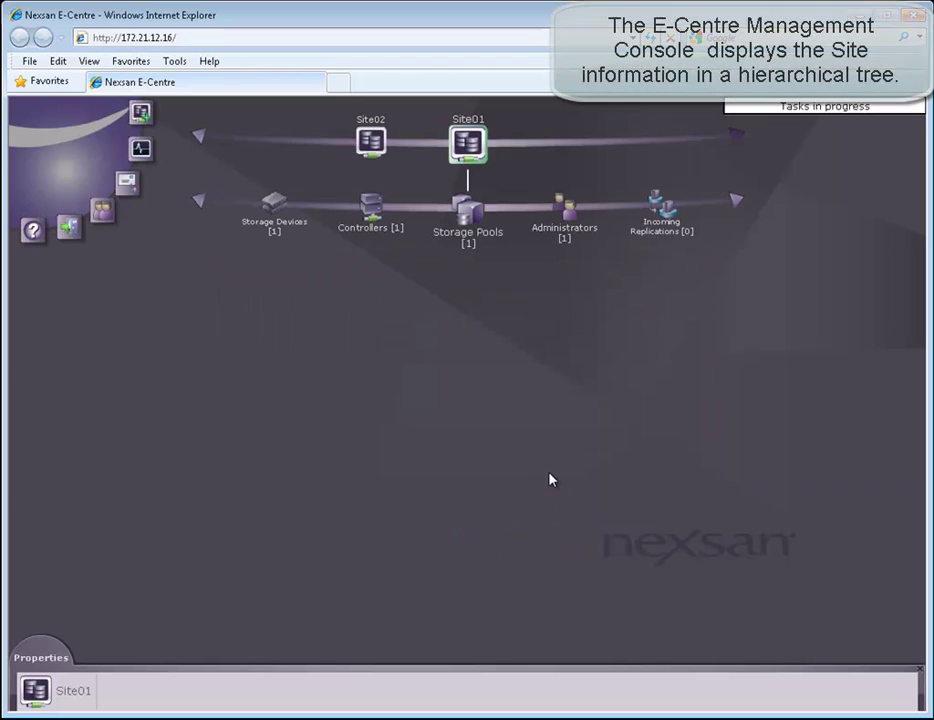
# - Navigate the site tree from Site01 through its storage pool Pool01 to Share01
pyautogui.click(467, 145)
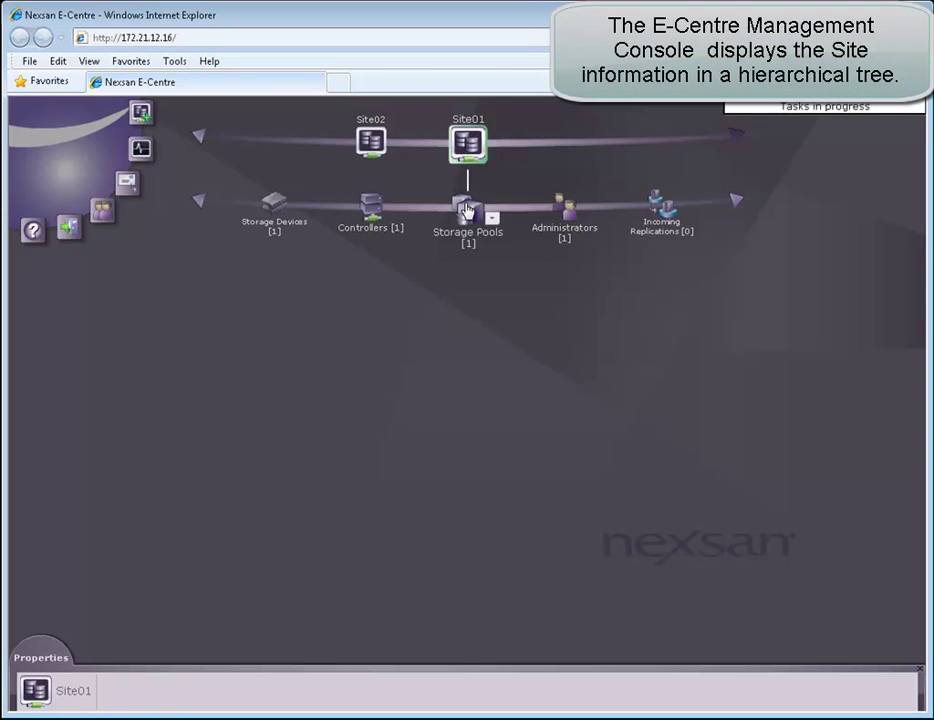
pyautogui.click(467, 207)
pyautogui.click(474, 277)
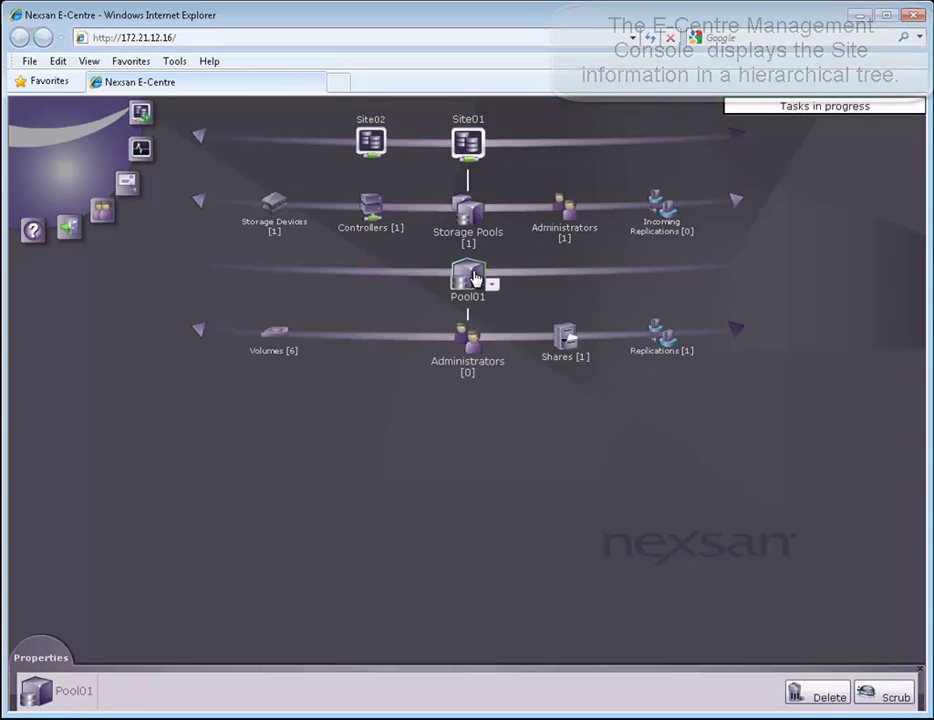
pyautogui.click(567, 340)
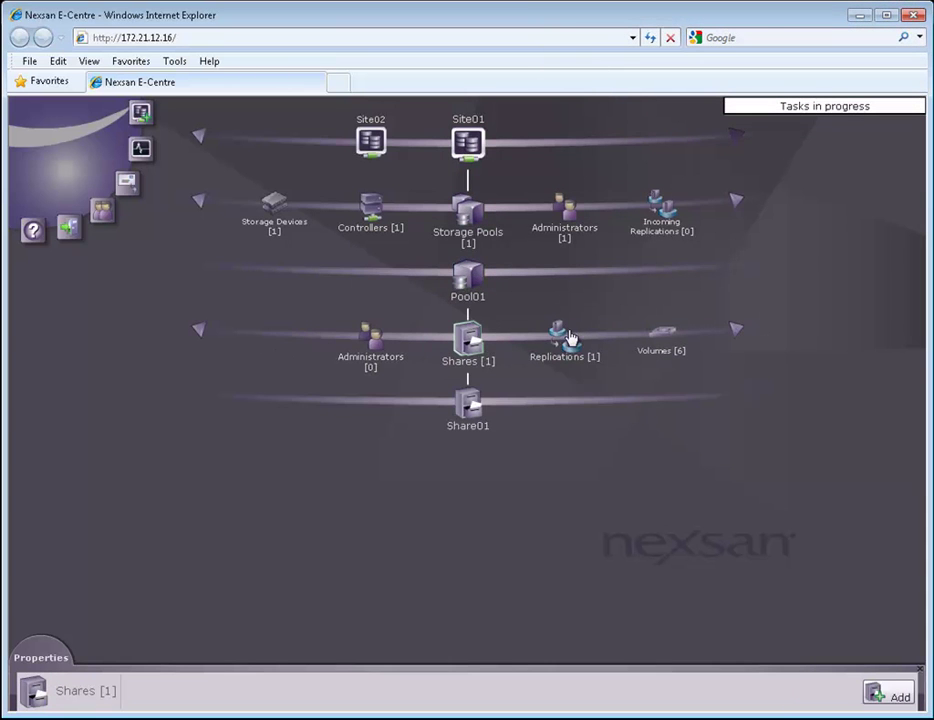
pyautogui.click(474, 406)
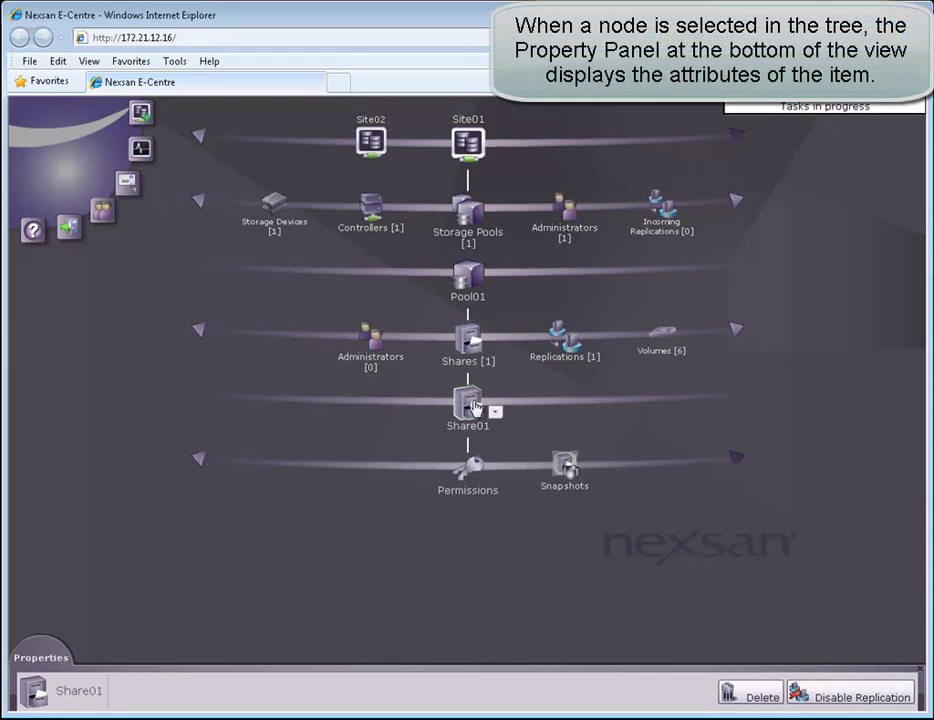
# - Examine Share01's space usage and sharing method in its properties
pyautogui.click(34, 660)
pyautogui.click(129, 535)
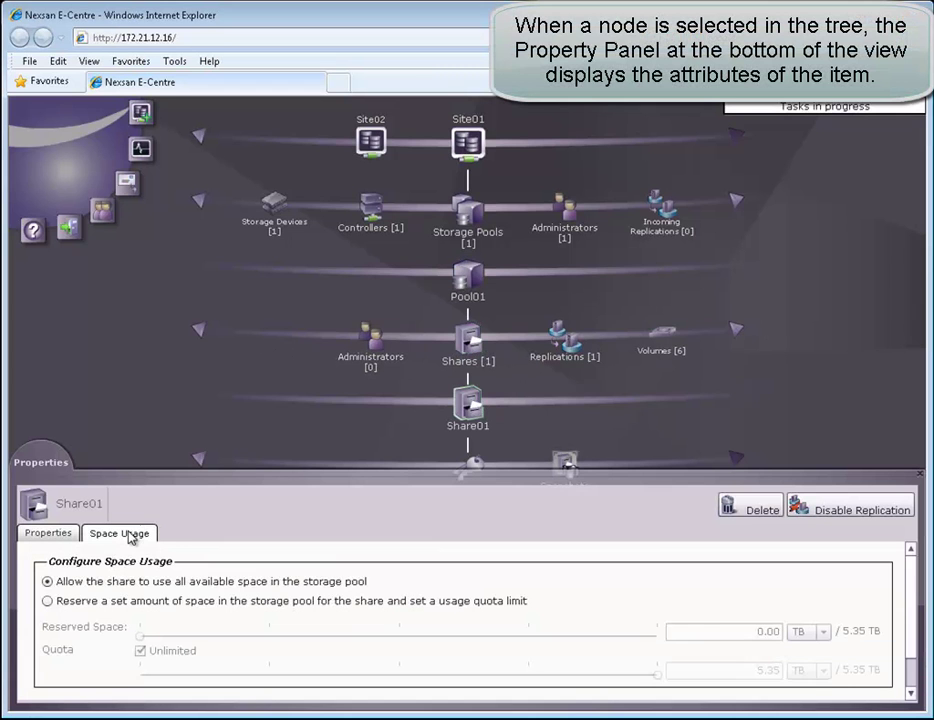
pyautogui.click(64, 534)
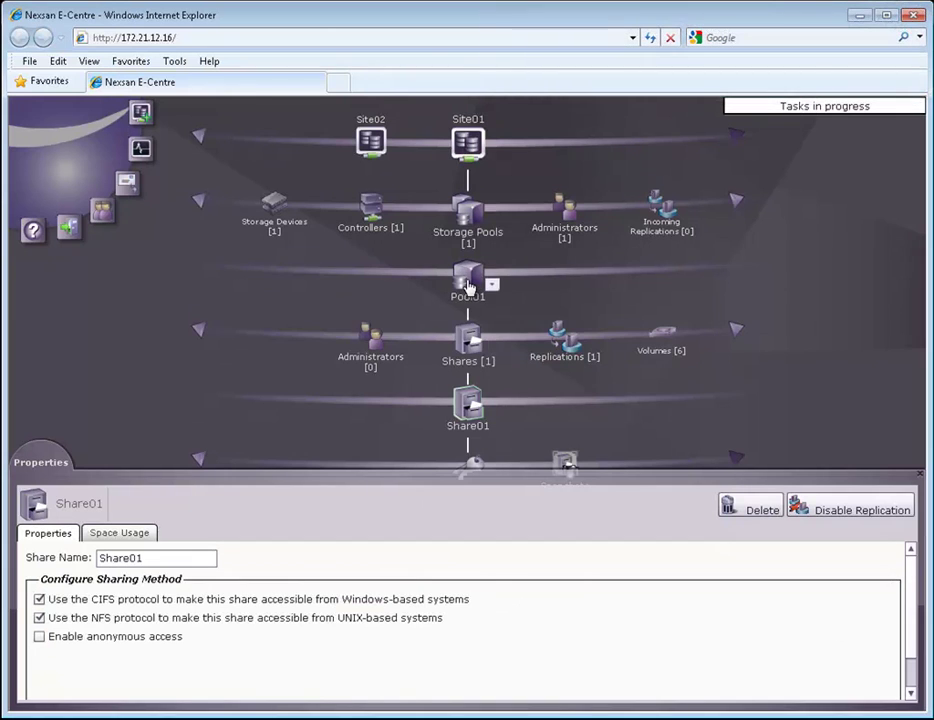
# - View Site02's settings and return to Site01 in the site tree
pyautogui.click(371, 140)
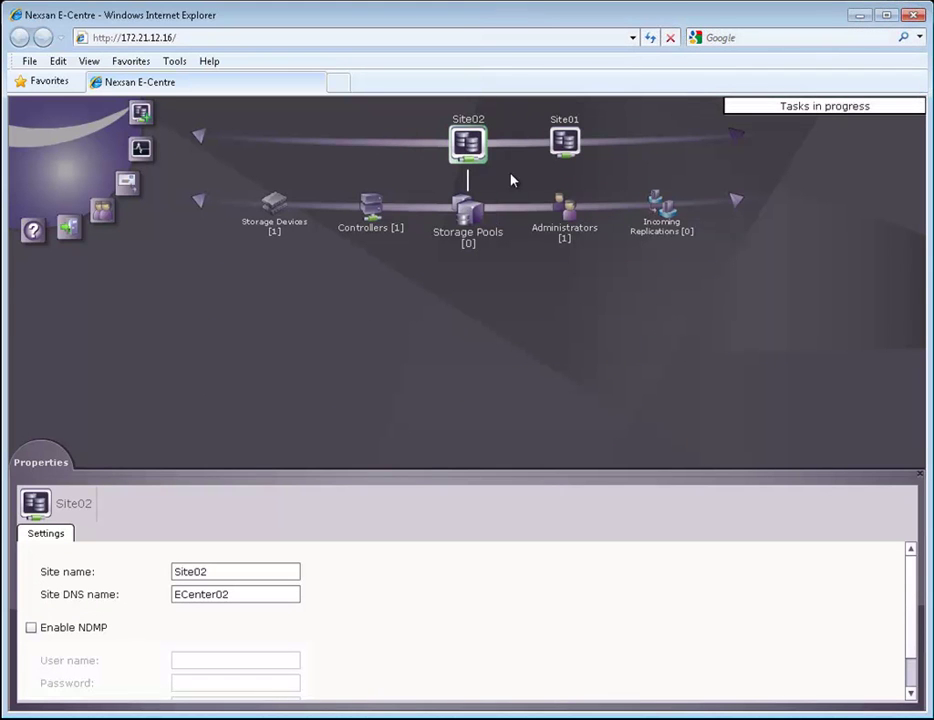
pyautogui.click(565, 143)
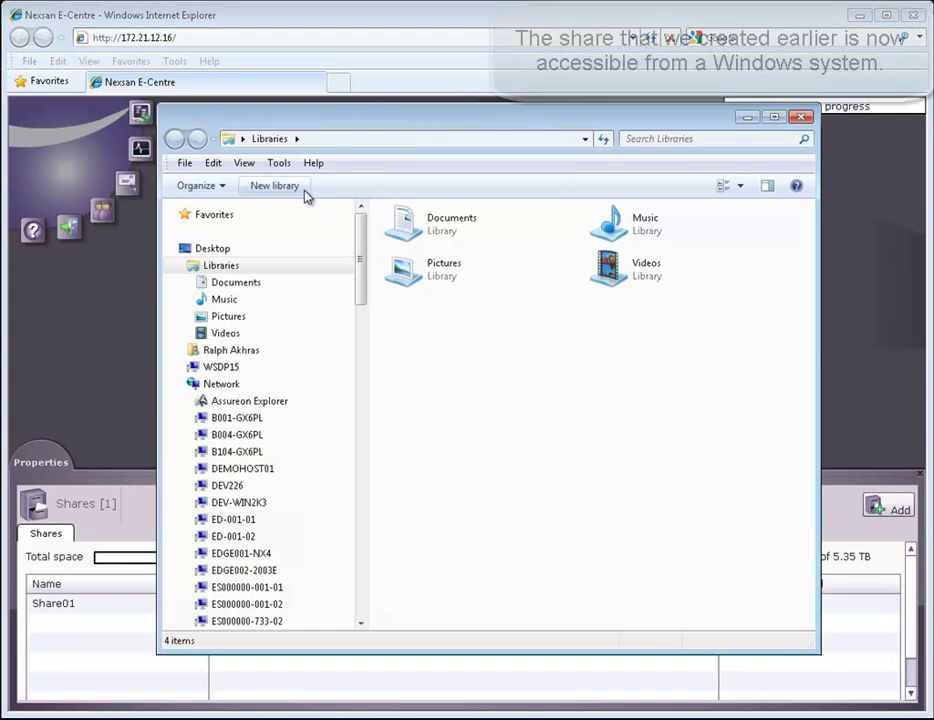
# - In Windows Explorer, browse to \\172.21.12.16\ and open the share01 network share
pyautogui.write('\\172.21.12.16\\')
pyautogui.press('Return')
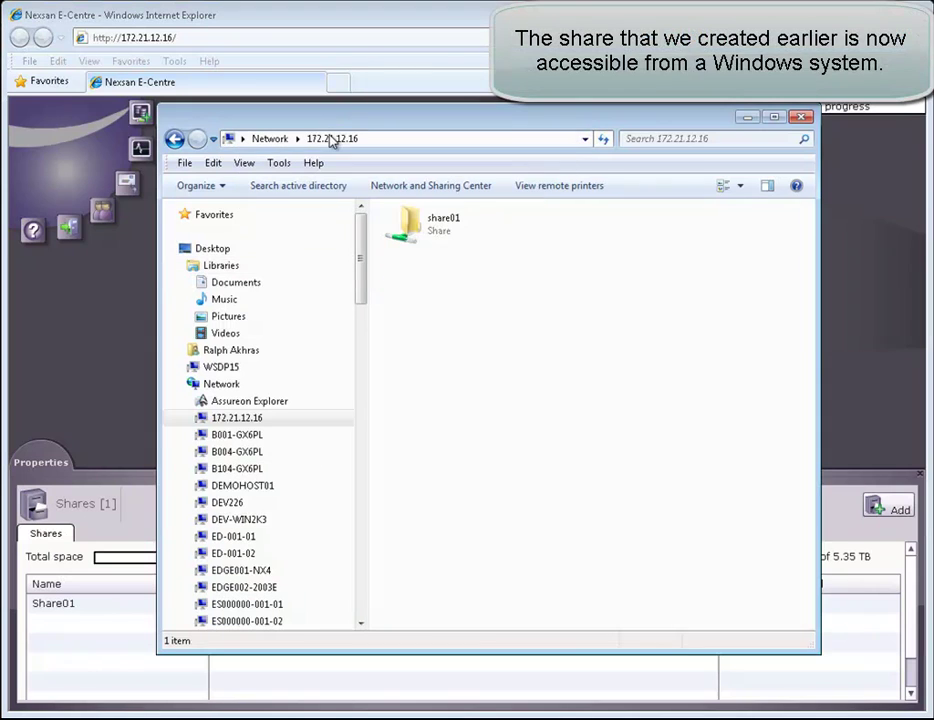
pyautogui.click(442, 222)
pyautogui.doubleClick(442, 222)
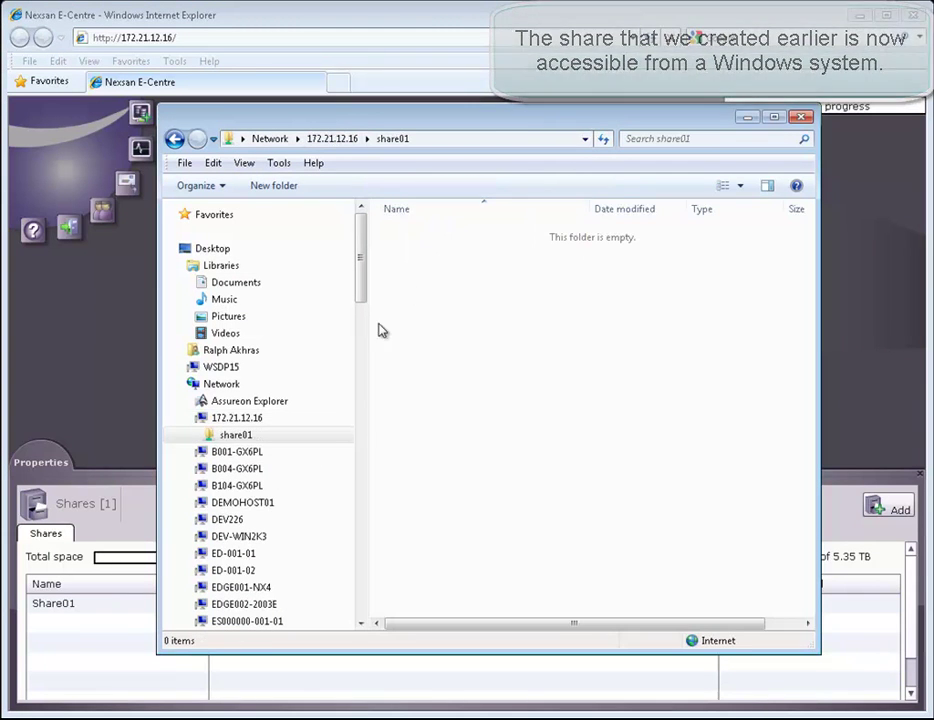
# - Create a folder in share01, name it with the user's full name, and open it
pyautogui.rightClick(434, 357)
pyautogui.moveTo(648, 546)
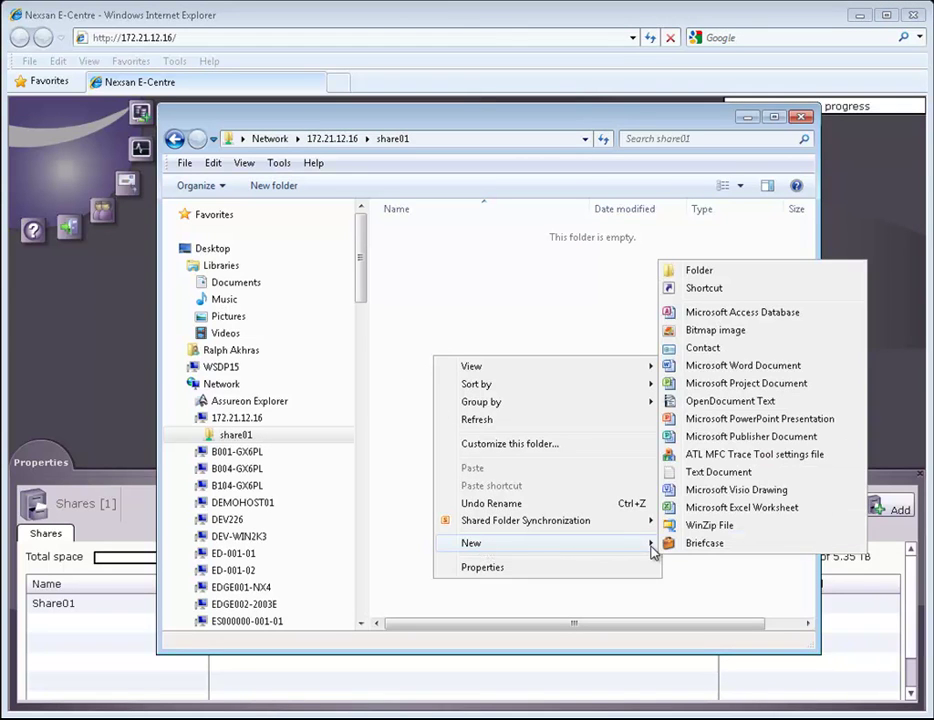
pyautogui.click(726, 272)
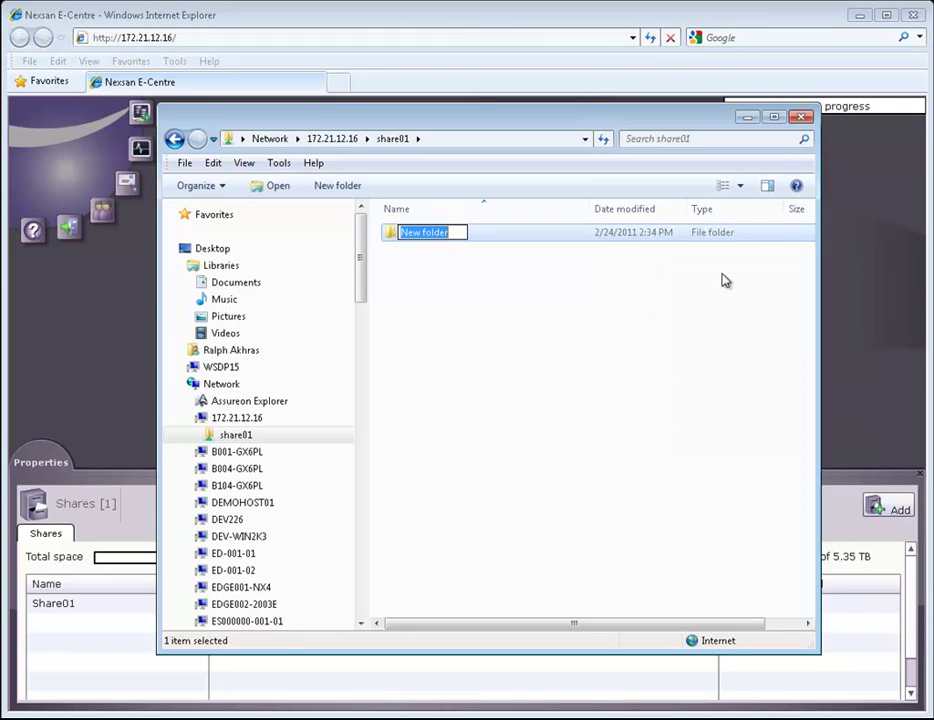
pyautogui.write('Bob')
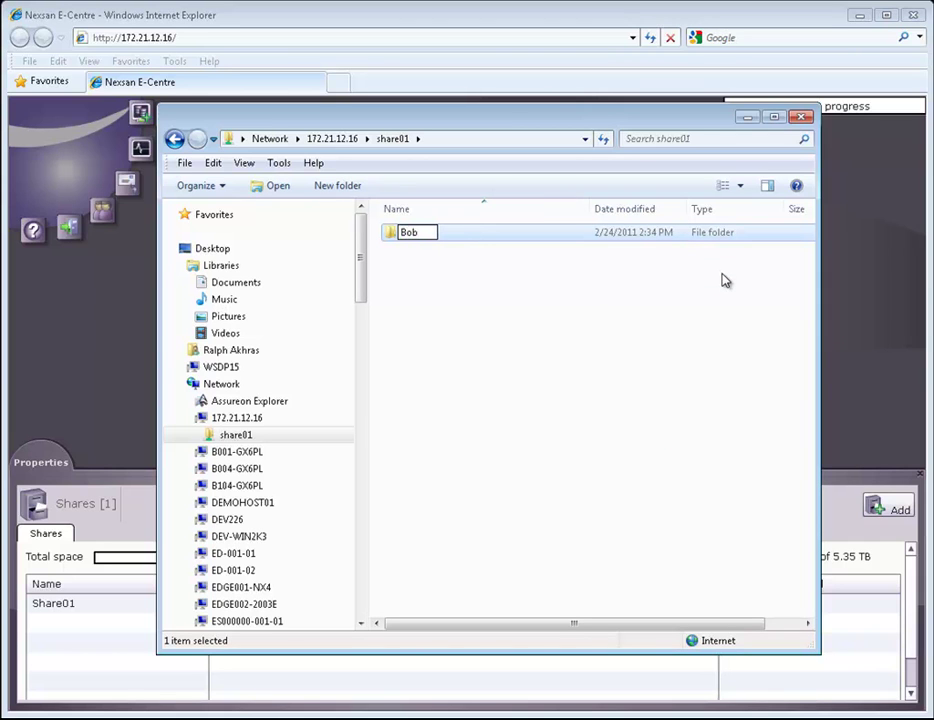
pyautogui.write(' John')
pyautogui.press('Return')
pyautogui.press('Return')
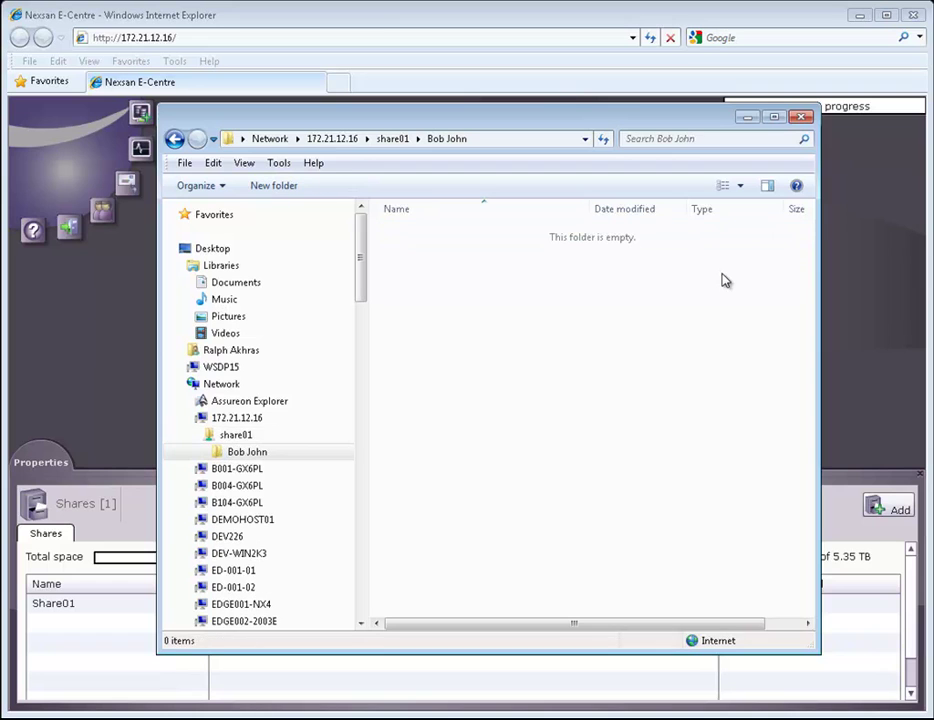
# - Create a new text document named 1.txt in the user's folder
pyautogui.rightClick(532, 341)
pyautogui.moveTo(698, 533)
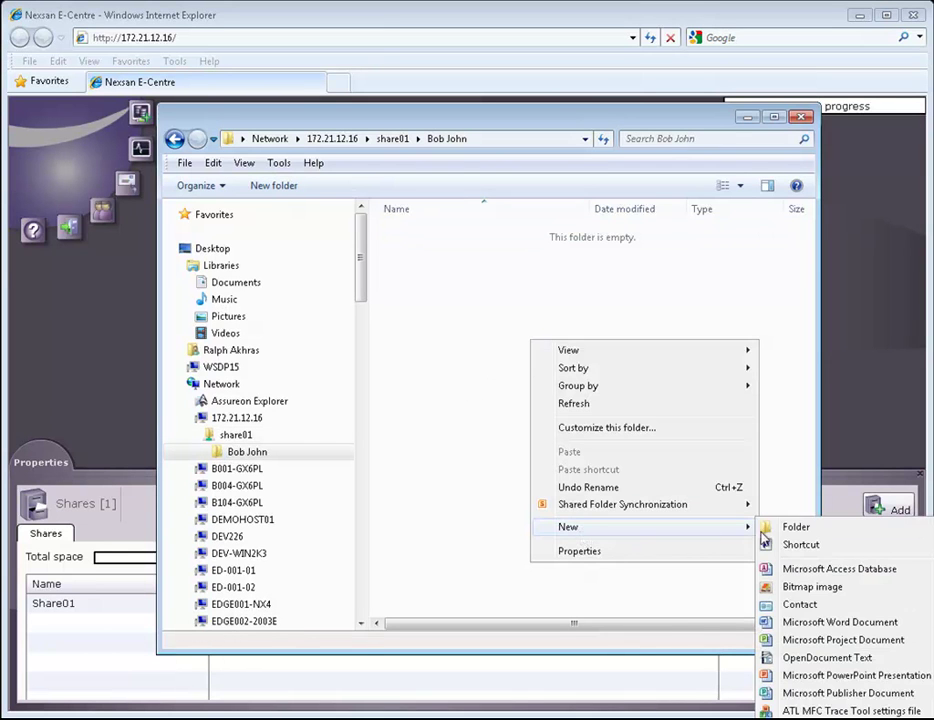
pyautogui.click(810, 718)
pyautogui.write('1.txt')
pyautogui.press('Return')
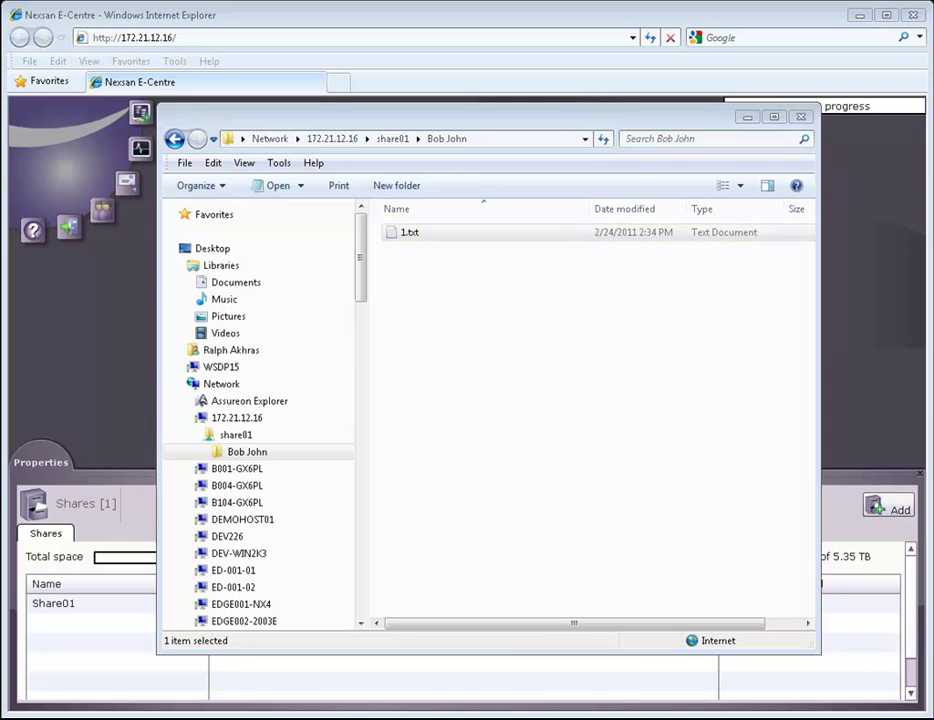
# - Write "Hello world!" in 1.txt and save it on closing, returning to the E-Centre console
pyautogui.moveTo(933, 188); pyautogui.dragTo(731, 153)
pyautogui.write('Hello world')
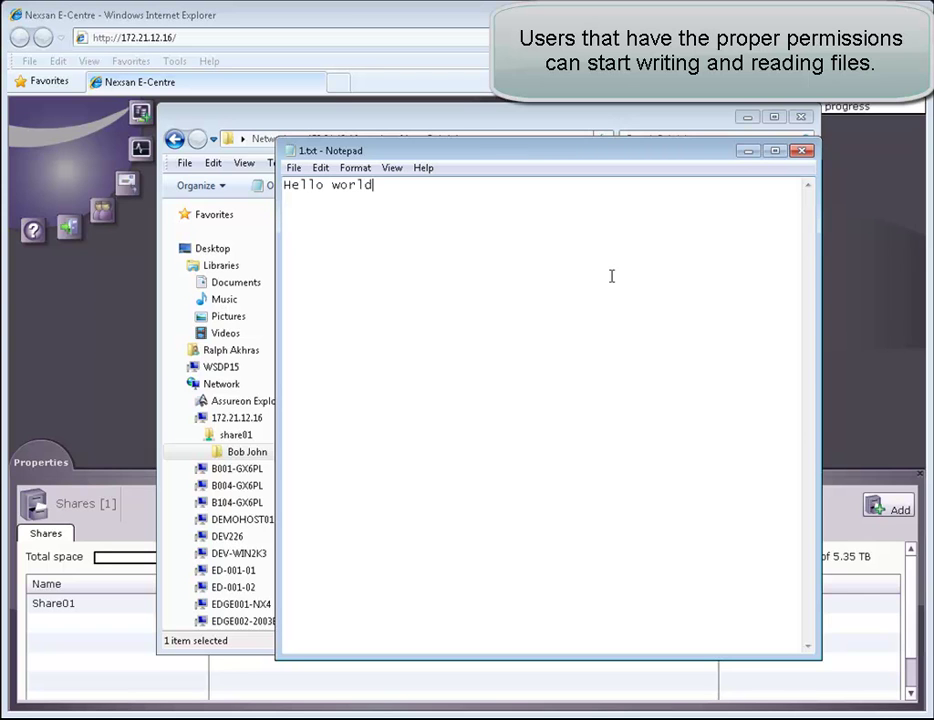
pyautogui.write('!')
pyautogui.click(801, 151)
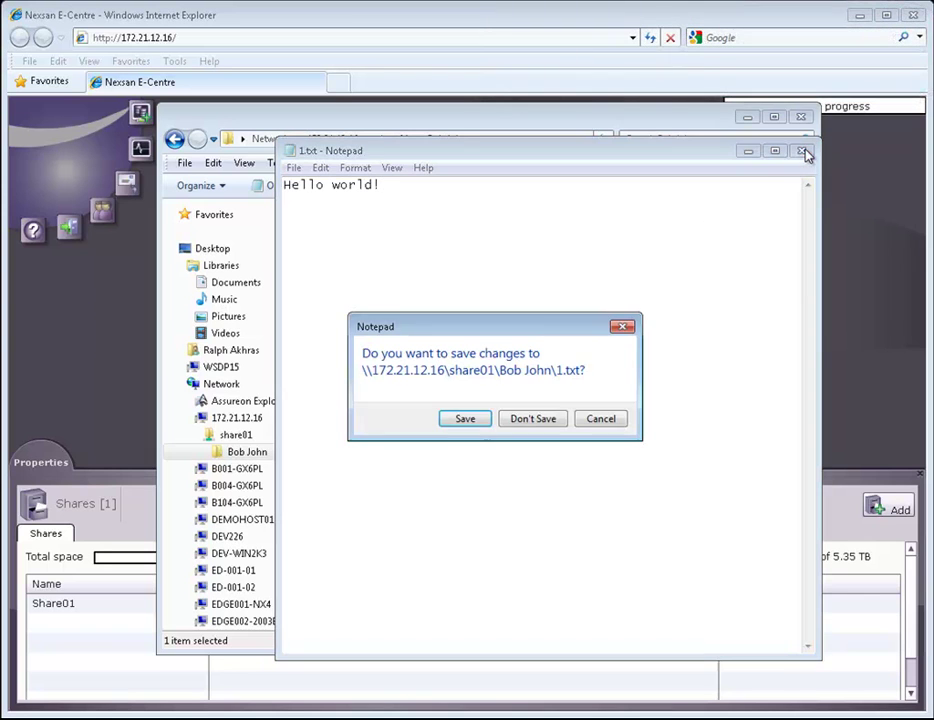
pyautogui.click(466, 420)
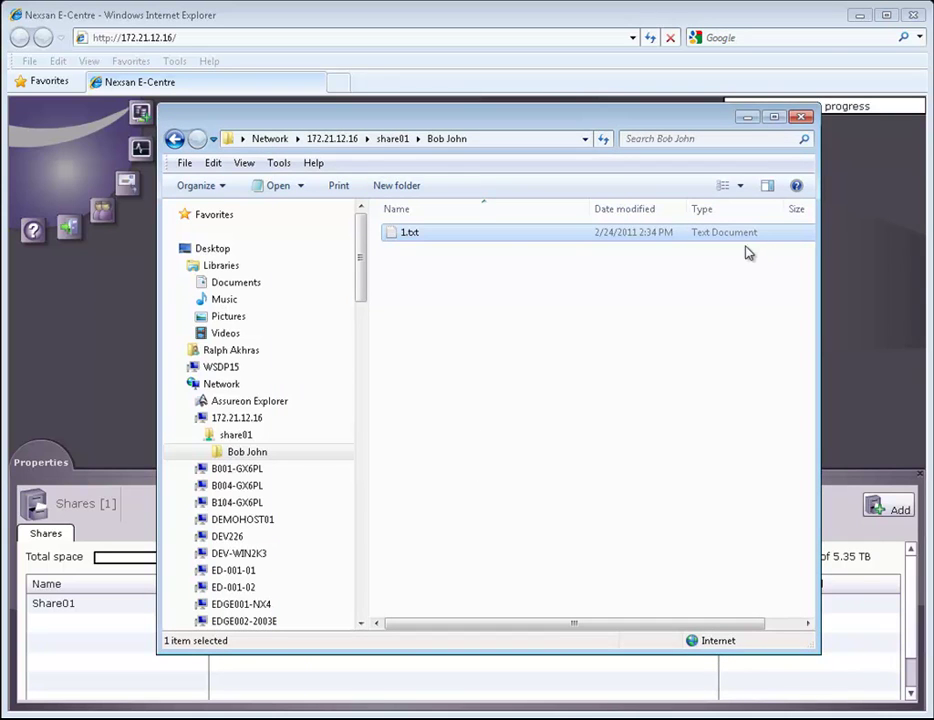
pyautogui.click(747, 117)
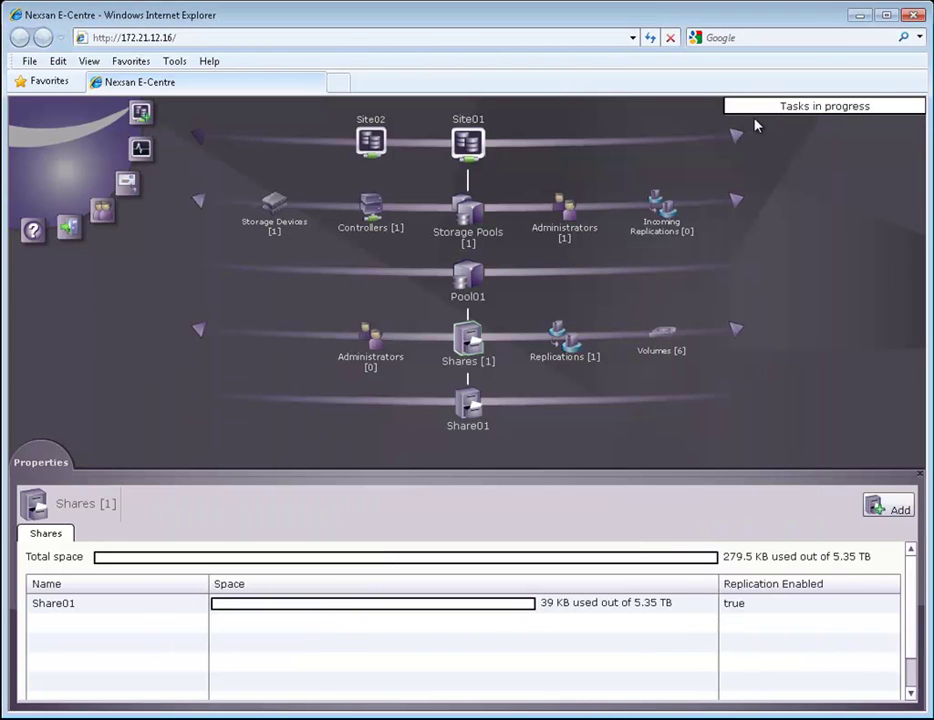
# - Open the snapshots of Share01 and examine their schedule and auto-deletion settings
pyautogui.click(472, 406)
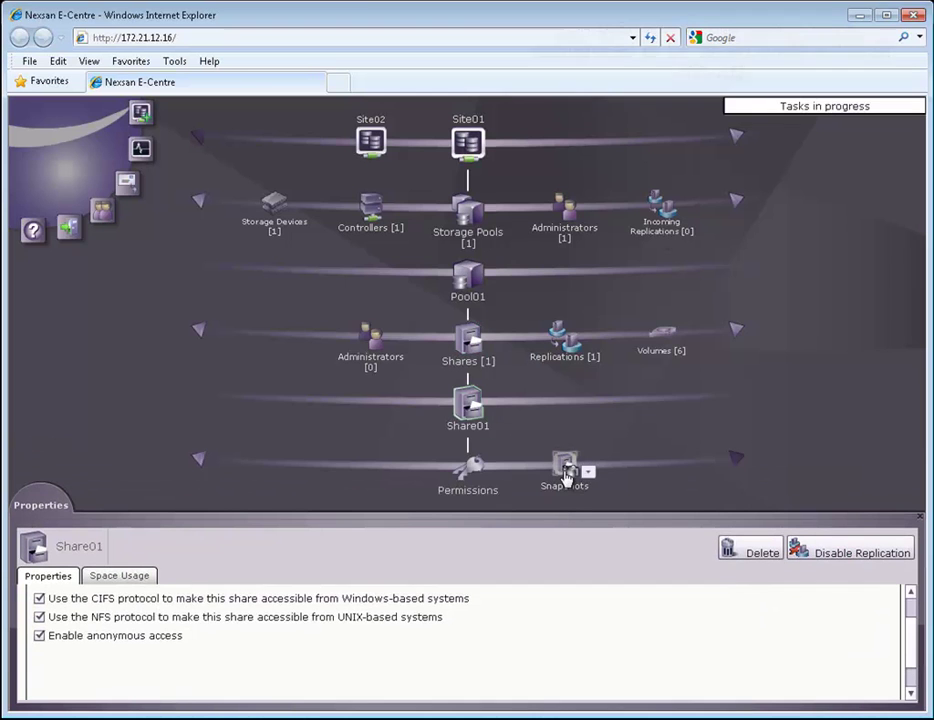
pyautogui.click(565, 468)
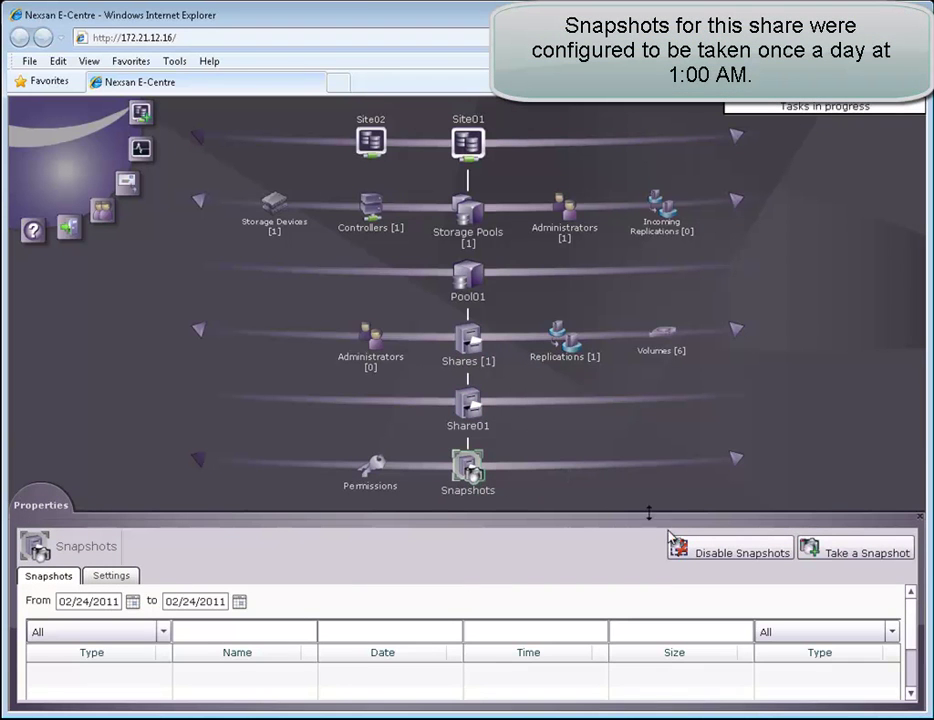
pyautogui.moveTo(669, 513); pyautogui.dragTo(671, 497)
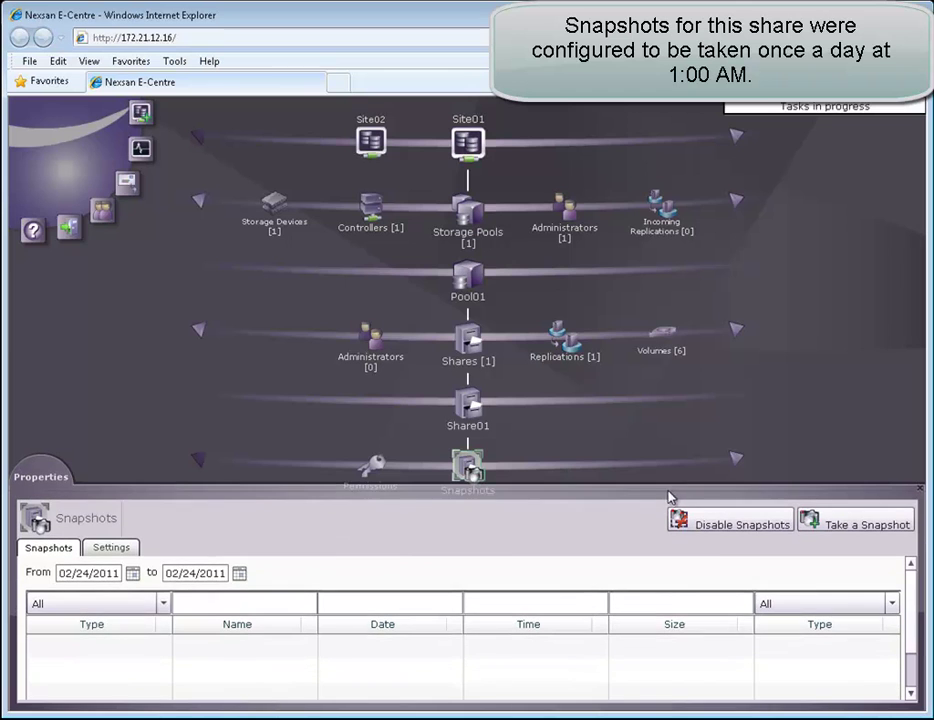
pyautogui.click(108, 548)
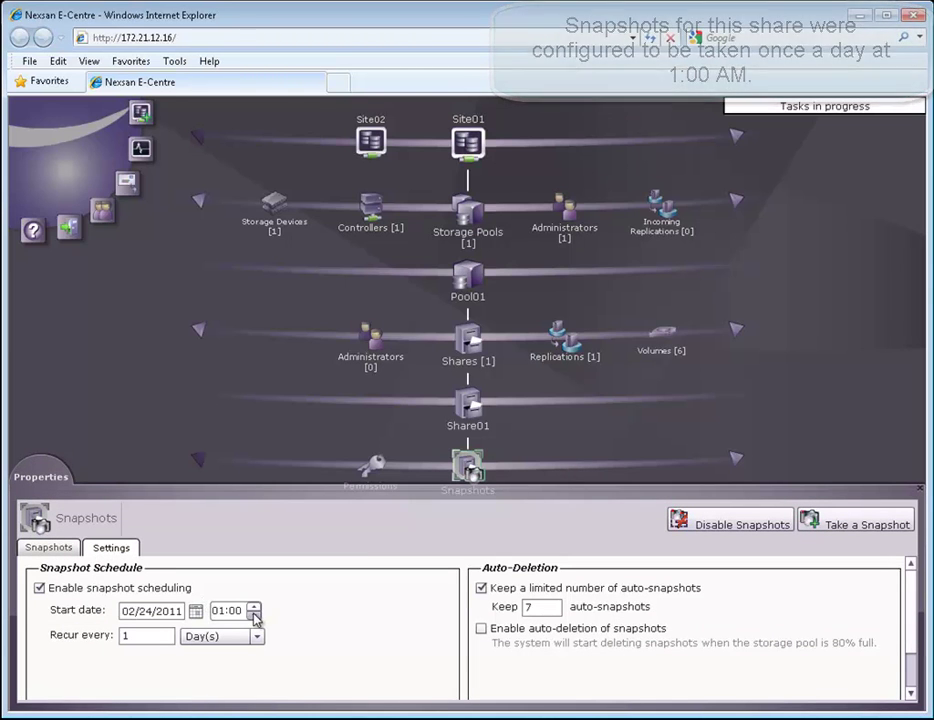
# - Take a snapshot of Share01 with an automatically assigned name and select it in the snapshot list
pyautogui.click(825, 524)
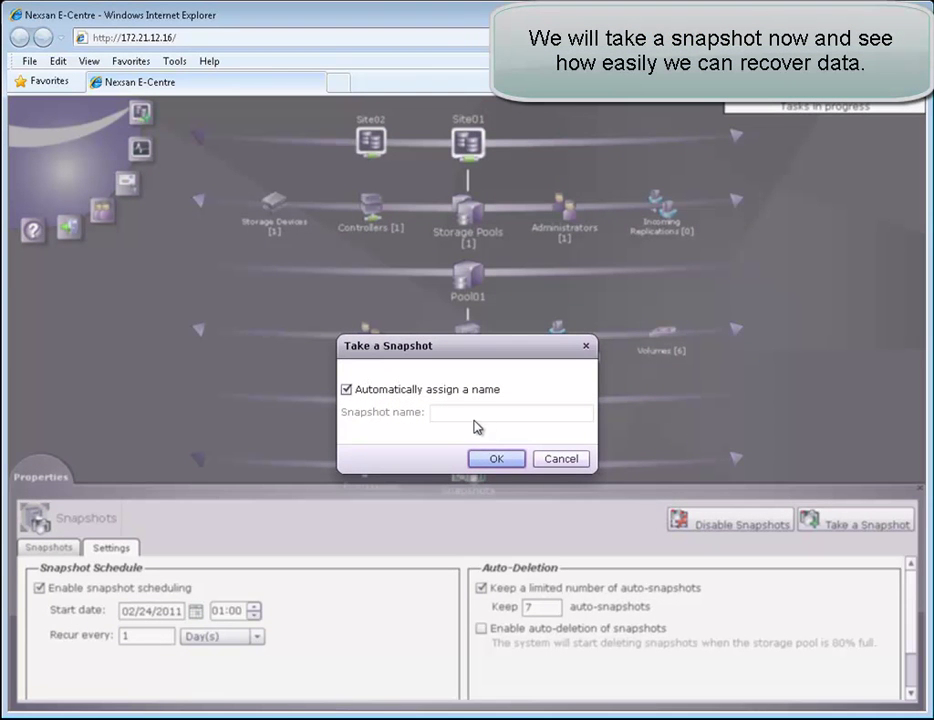
pyautogui.click(491, 459)
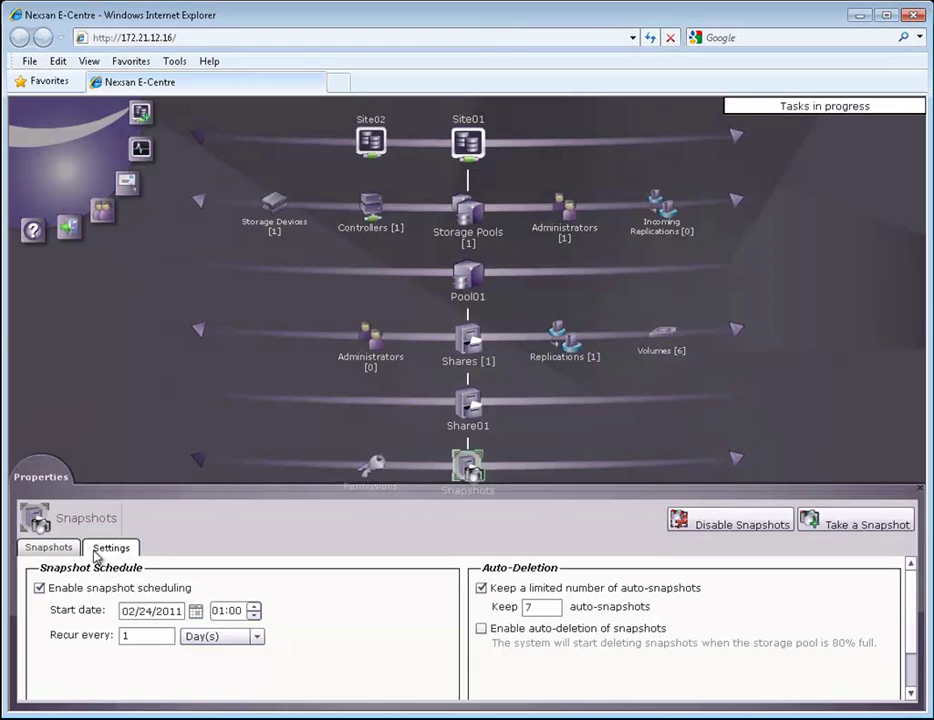
pyautogui.click(62, 549)
pyautogui.click(223, 648)
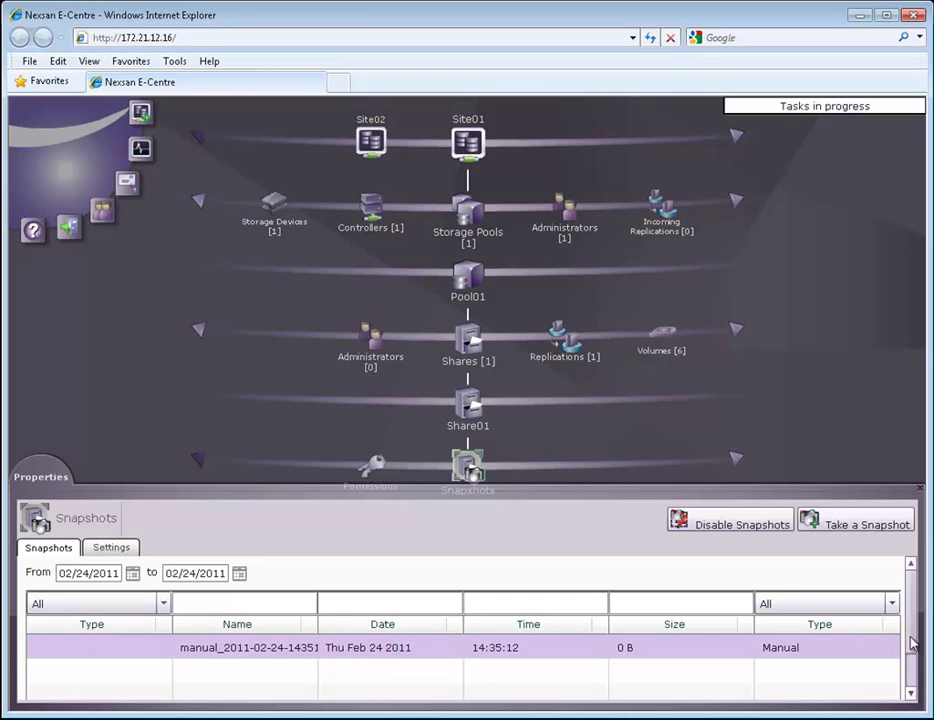
pyautogui.scroll(-2, 912, 645)
pyautogui.scroll(2, 912, 665)
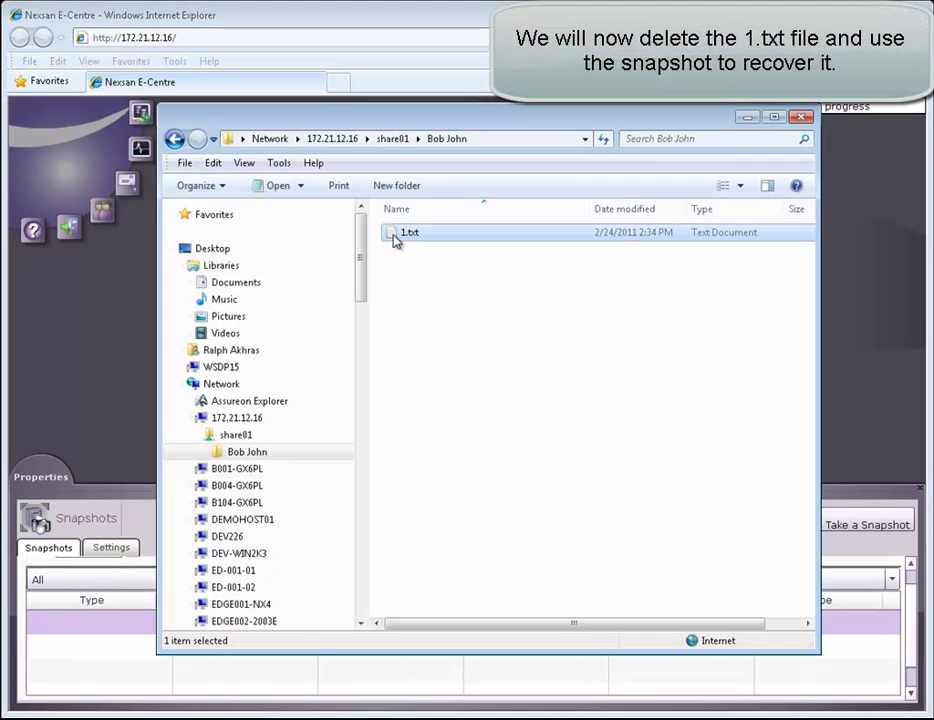
# - In Windows Explorer, delete 1.txt from the user's folder on share01 and return to the E-Centre console
pyautogui.rightClick(395, 240)
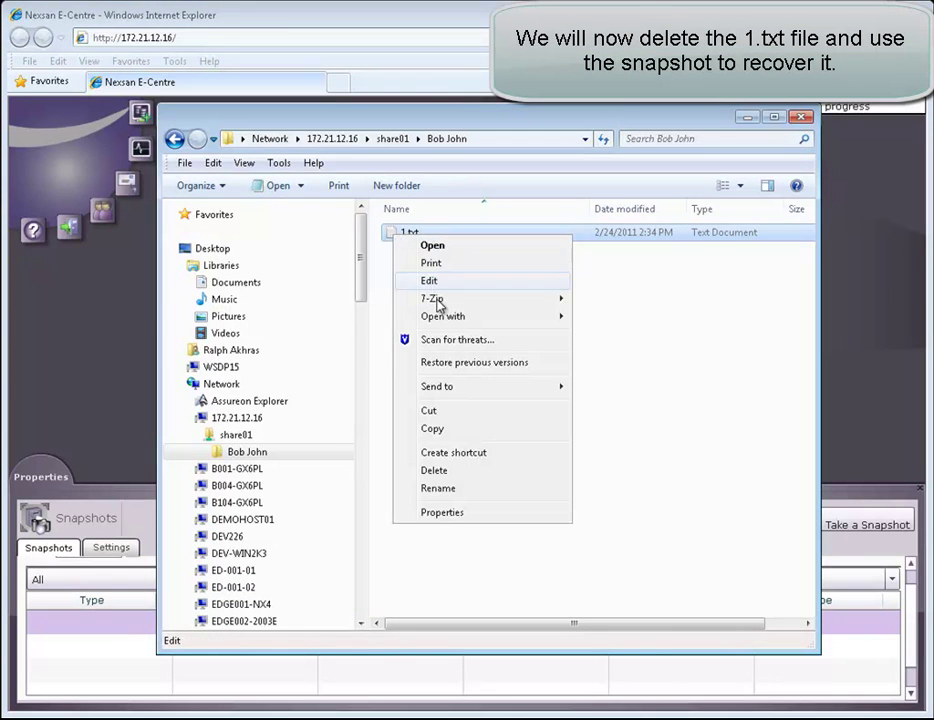
pyautogui.click(443, 470)
pyautogui.click(573, 475)
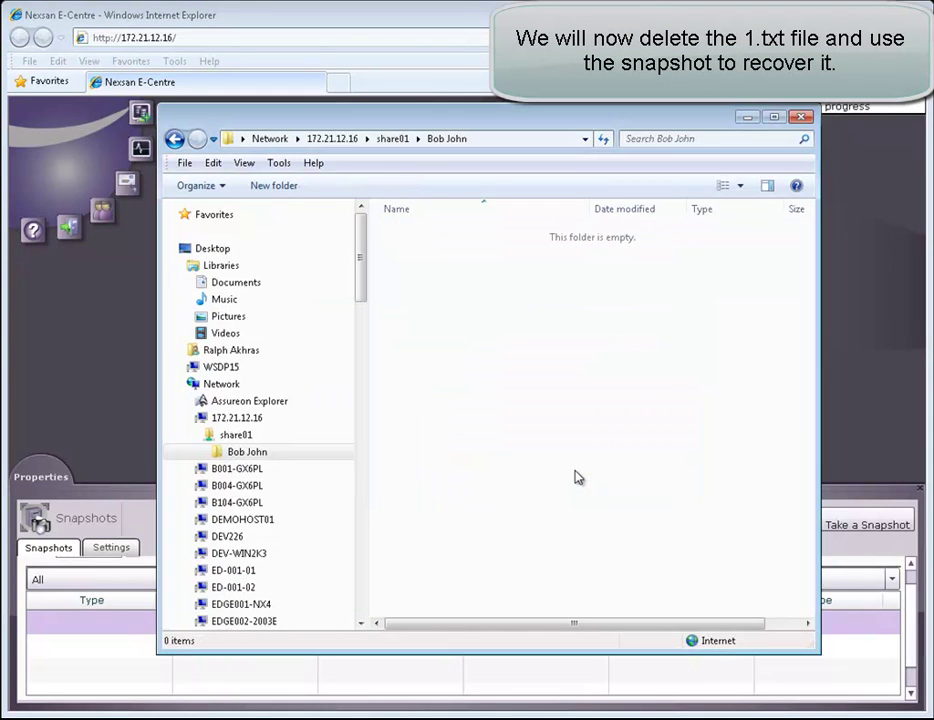
pyautogui.click(748, 118)
# - Roll Share01 back to the manual snapshot taken on Thu Feb 24 2011
pyautogui.click(362, 624)
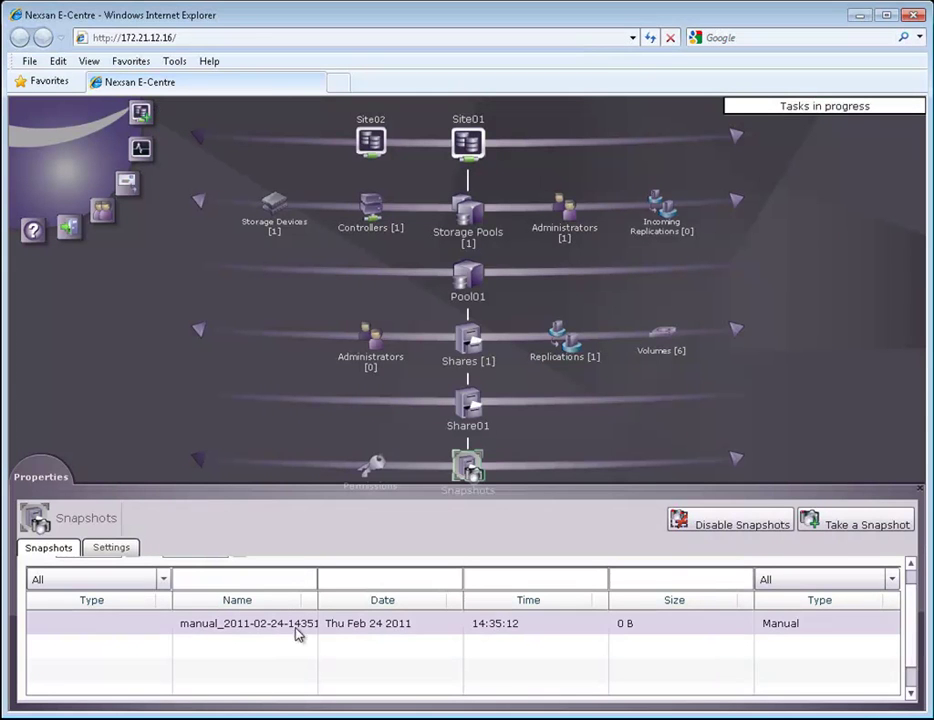
pyautogui.scroll(-1, 867, 660)
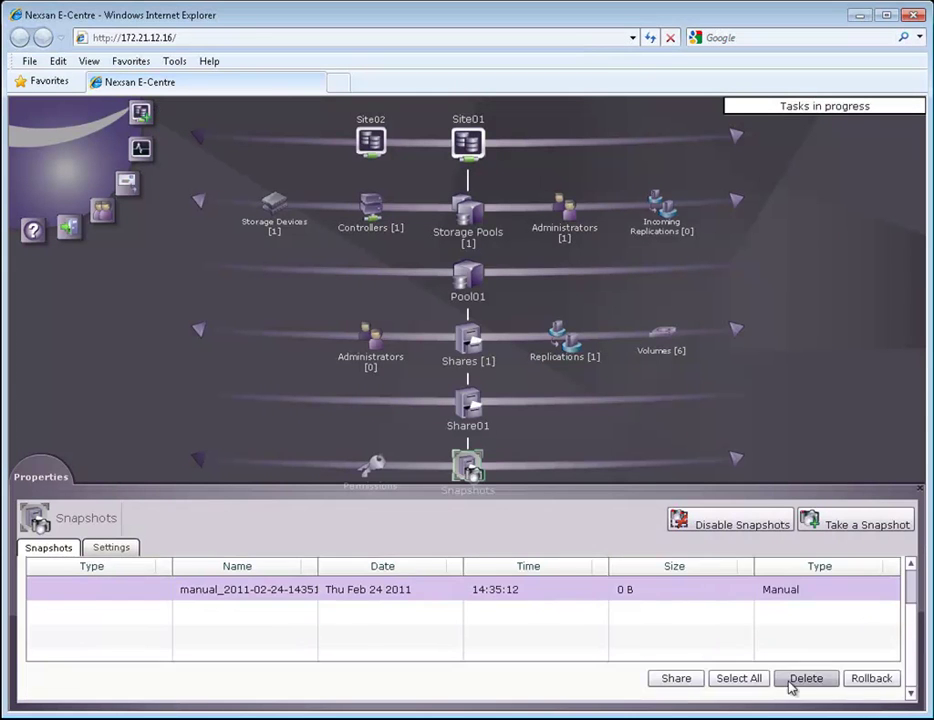
pyautogui.click(869, 680)
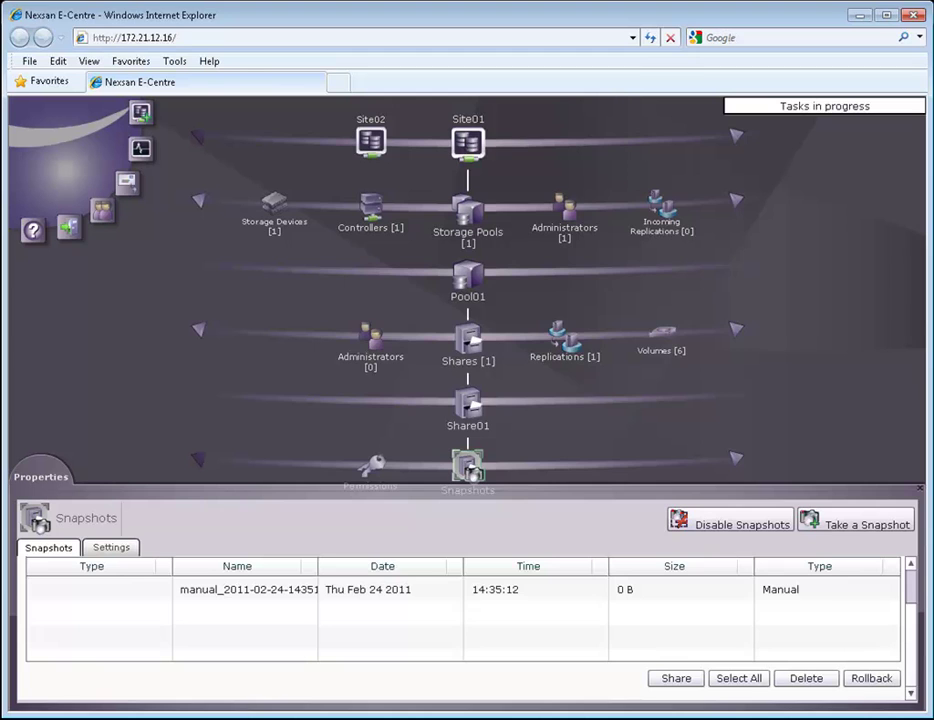
# - Refresh the user's folder in Windows Explorer, check the contents of 1.txt, and return to the E-Centre console
pyautogui.hotkey('alt', 'Tab')
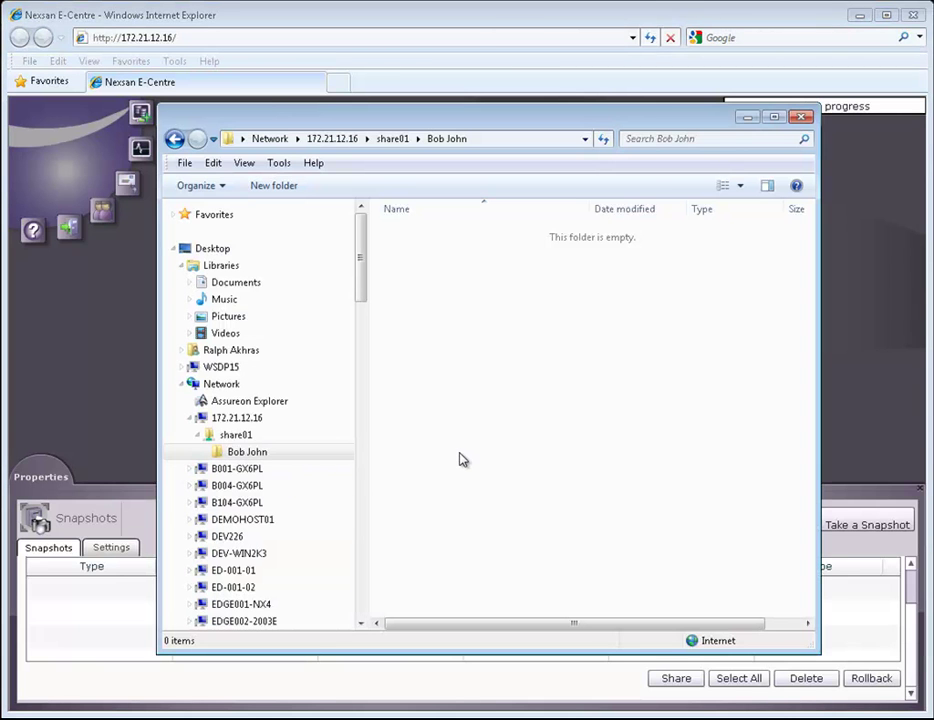
pyautogui.press('F5')
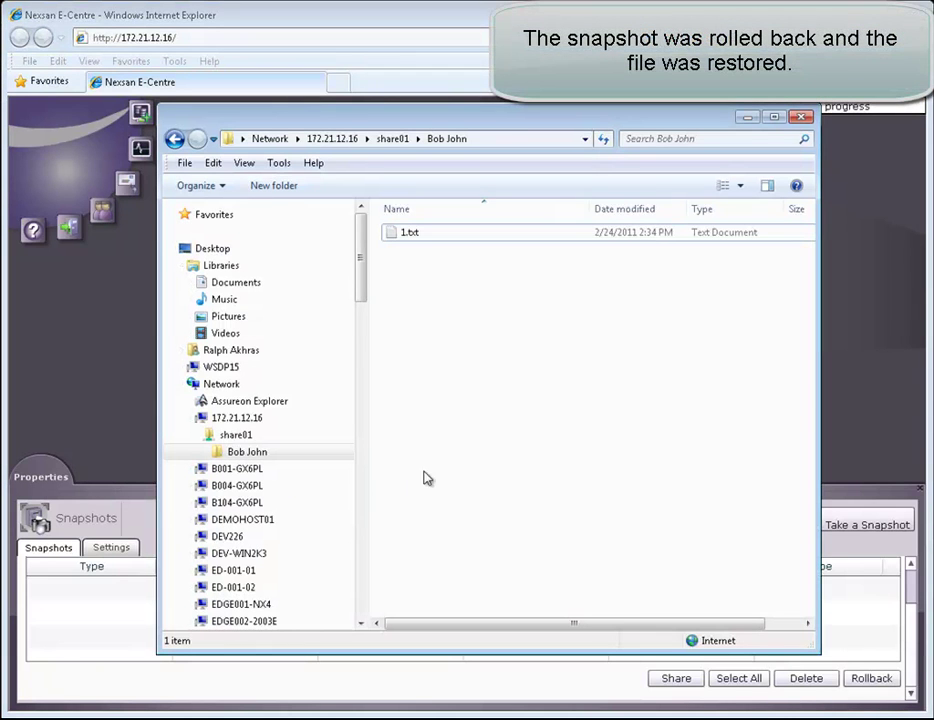
pyautogui.doubleClick(461, 236)
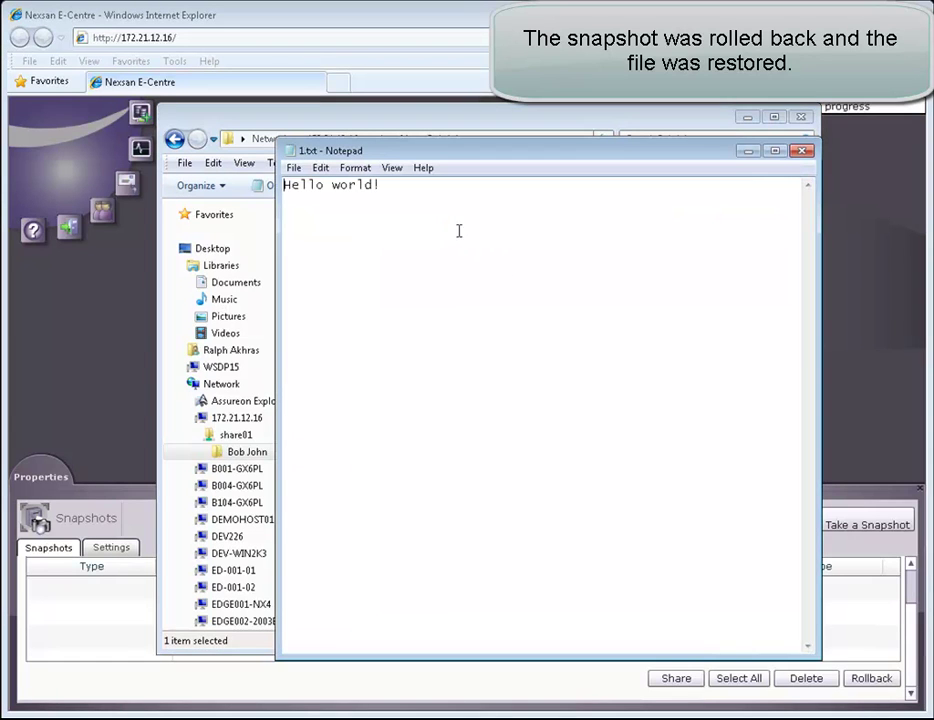
pyautogui.click(803, 152)
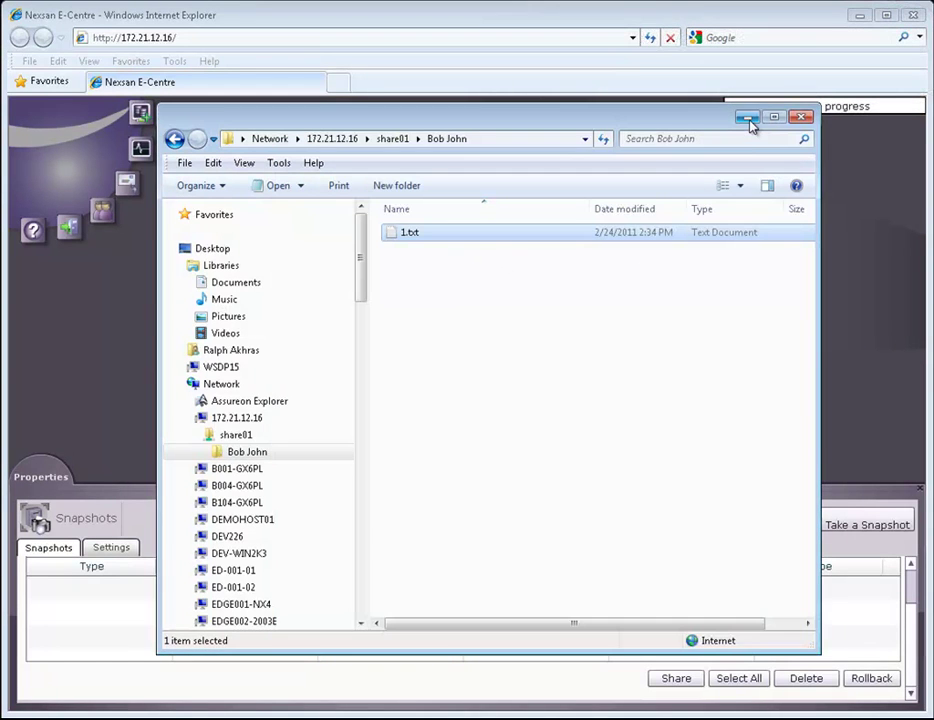
pyautogui.click(749, 120)
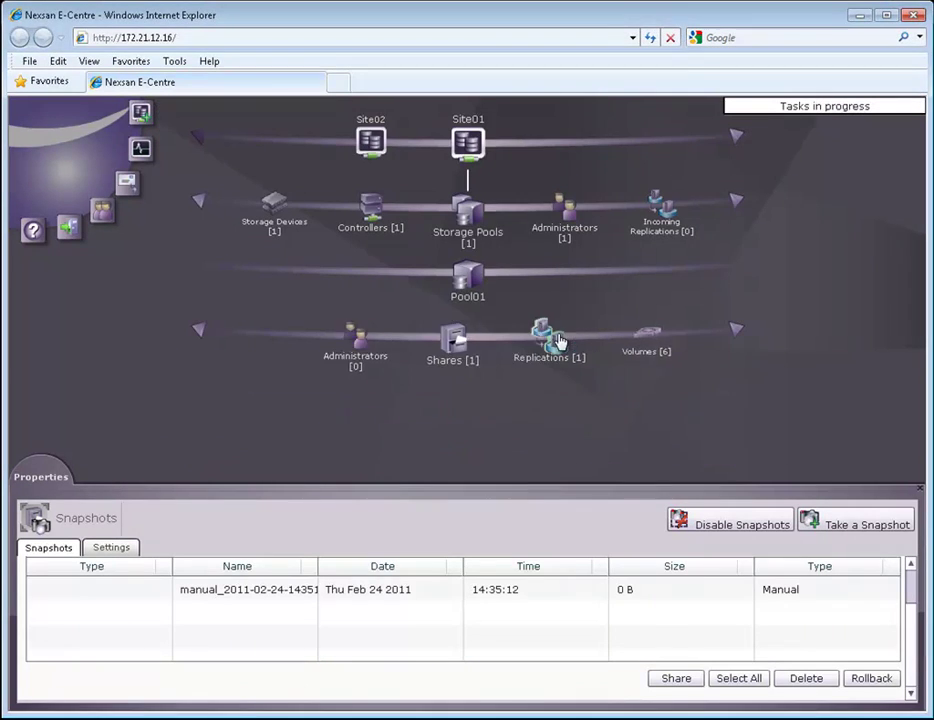
# - Under Pool01's replications, examine the Site02 replica's status, schedule settings and replicated shares
pyautogui.click(472, 404)
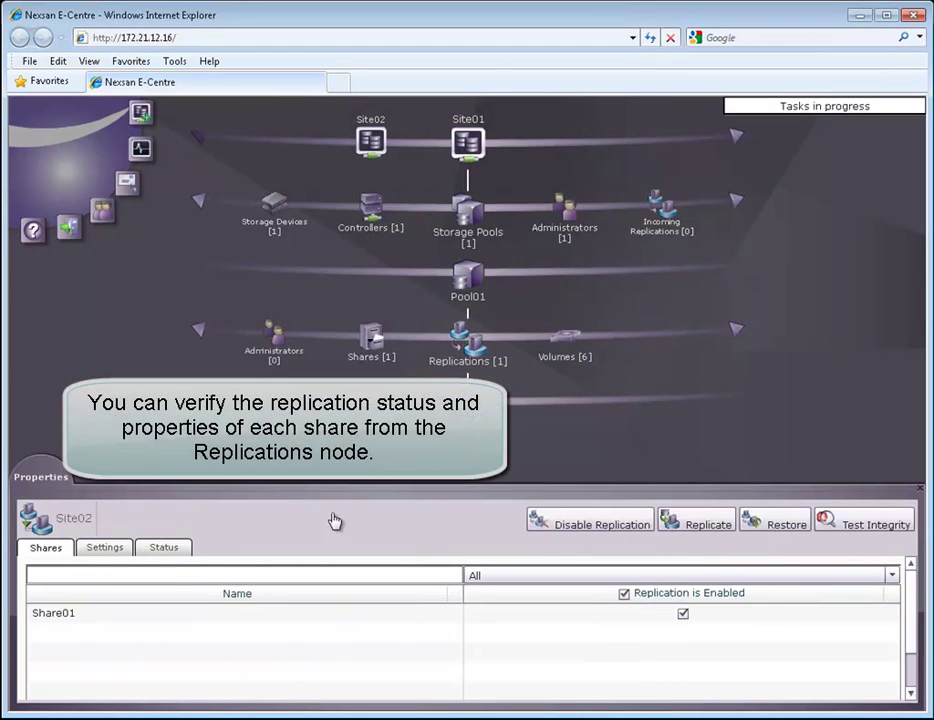
pyautogui.click(173, 549)
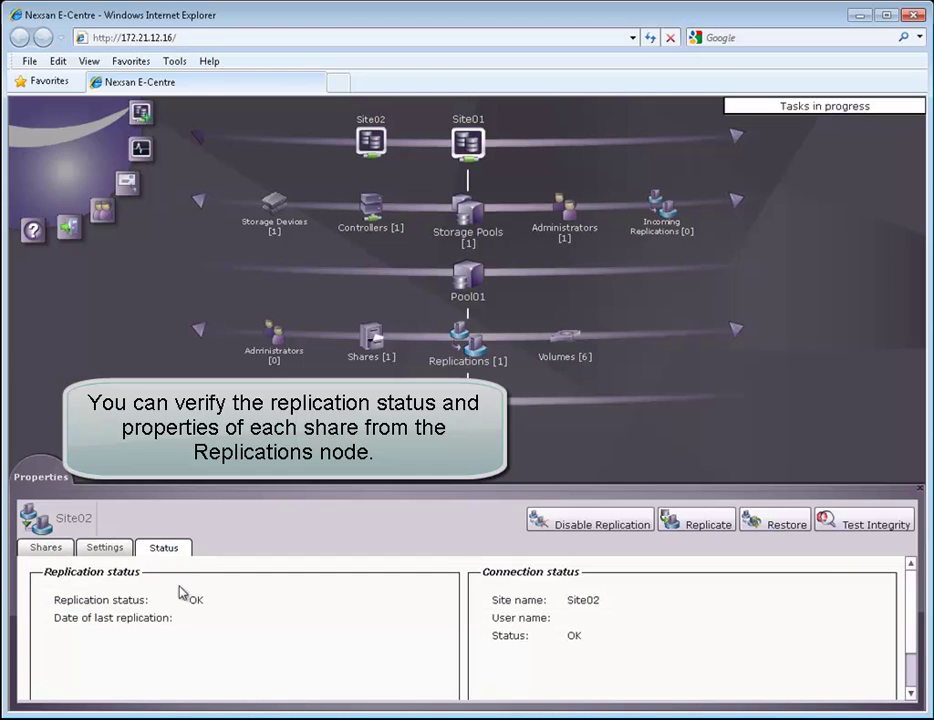
pyautogui.click(92, 551)
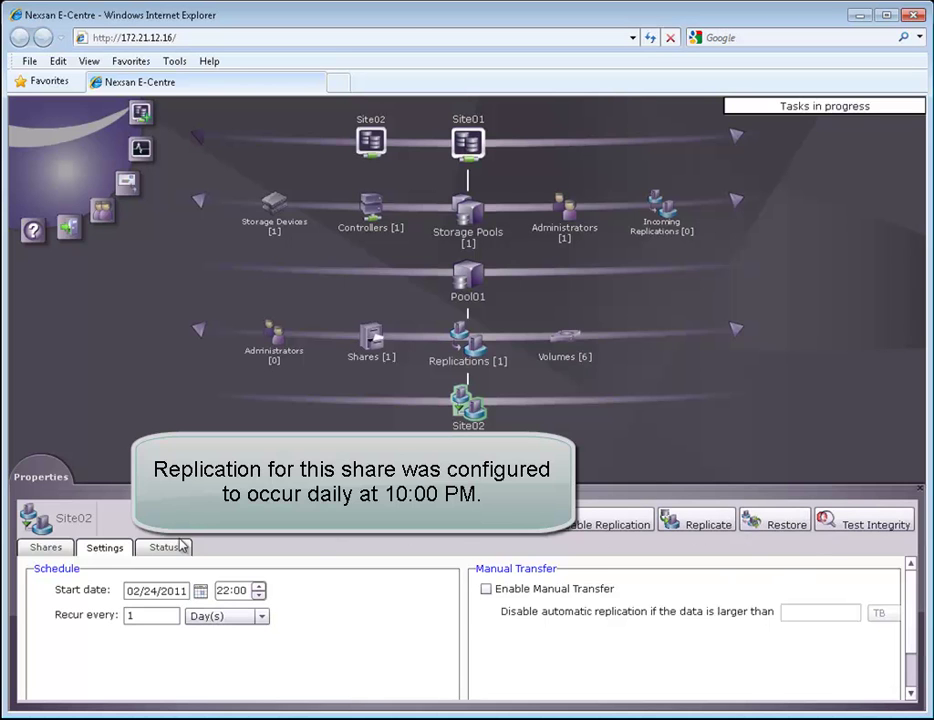
pyautogui.click(71, 552)
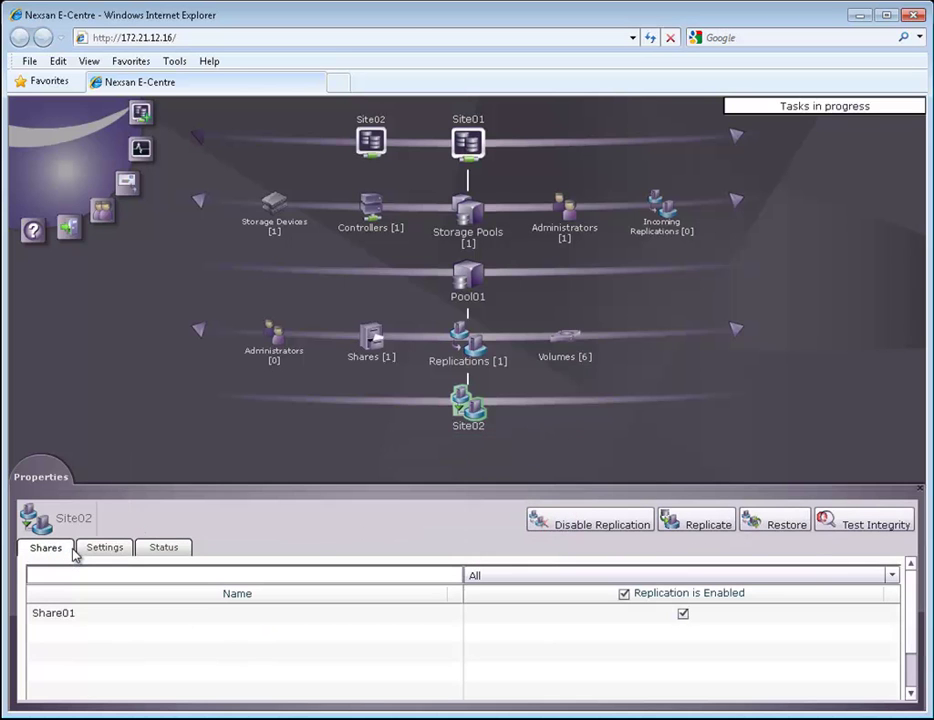
# - Replicate all shares of Pool01 to Site02 with the Start replication now option and check the tasks in progress
pyautogui.click(697, 524)
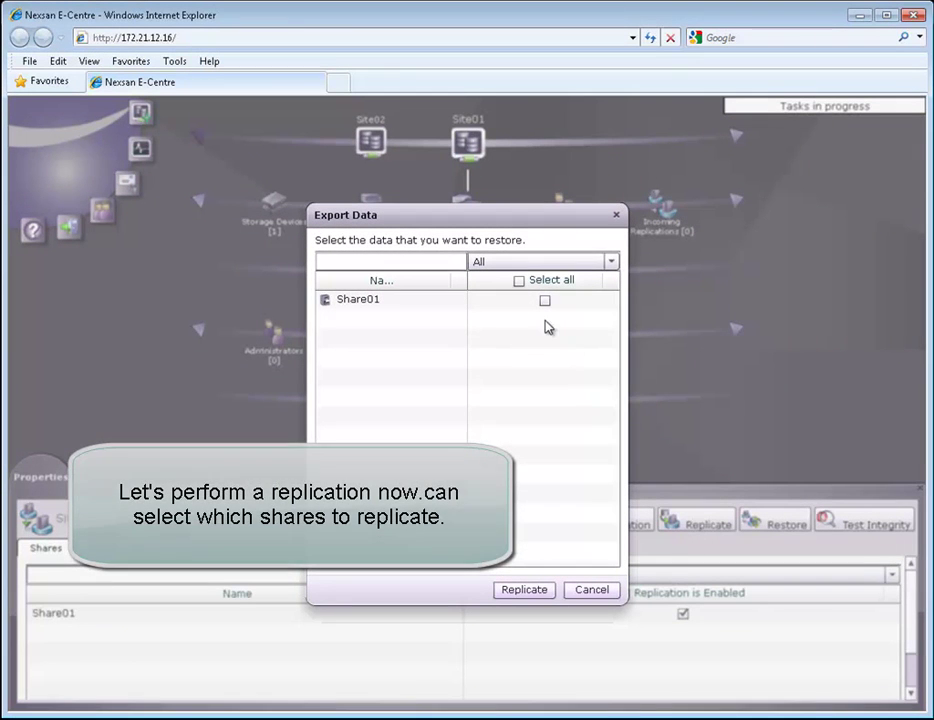
pyautogui.click(519, 280)
pyautogui.click(530, 592)
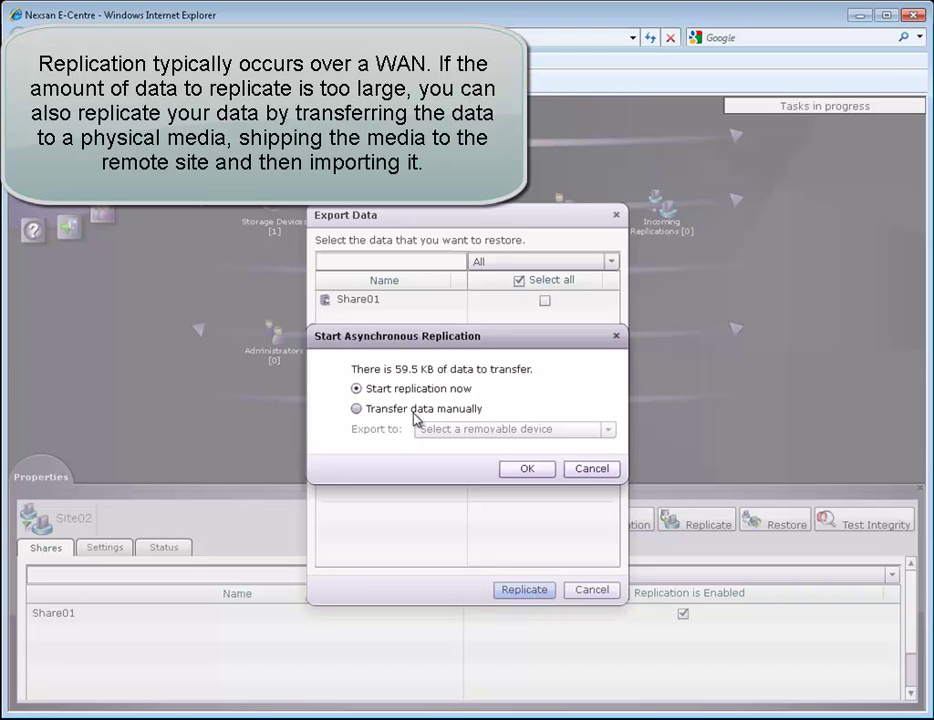
pyautogui.click(527, 470)
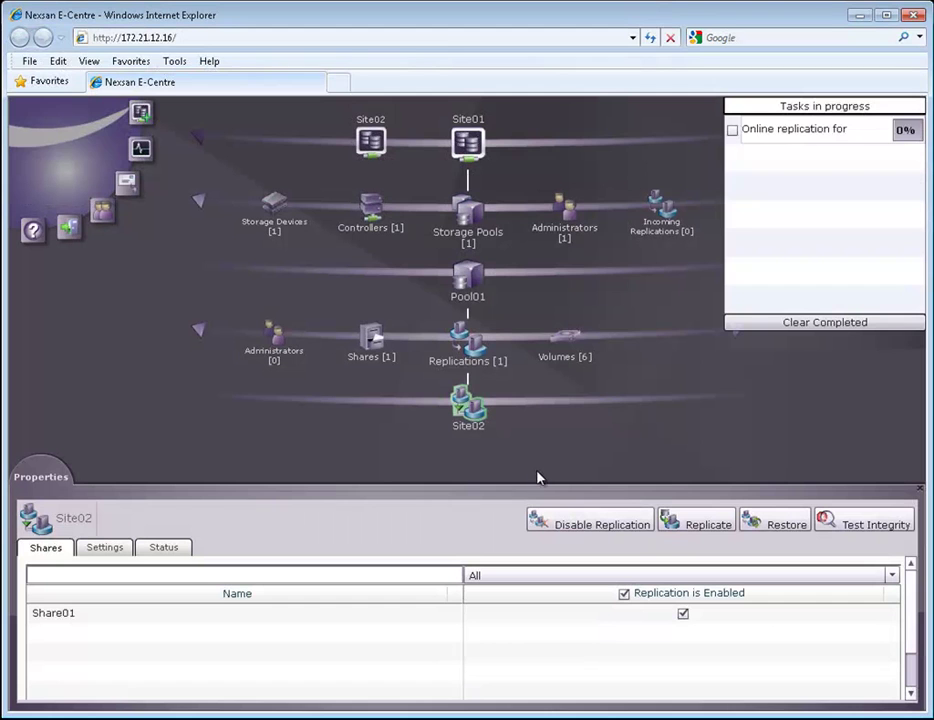
pyautogui.click(817, 113)
pyautogui.click(817, 114)
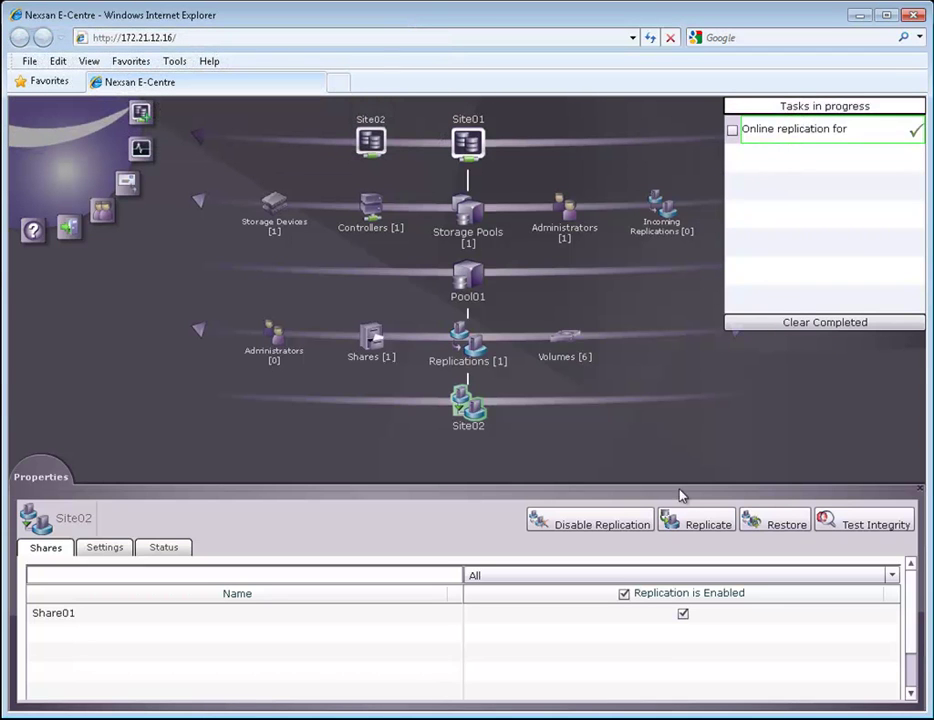
# - Check the Site02 replica's last replication status, then clear the completed tasks and collapse the task list
pyautogui.click(459, 333)
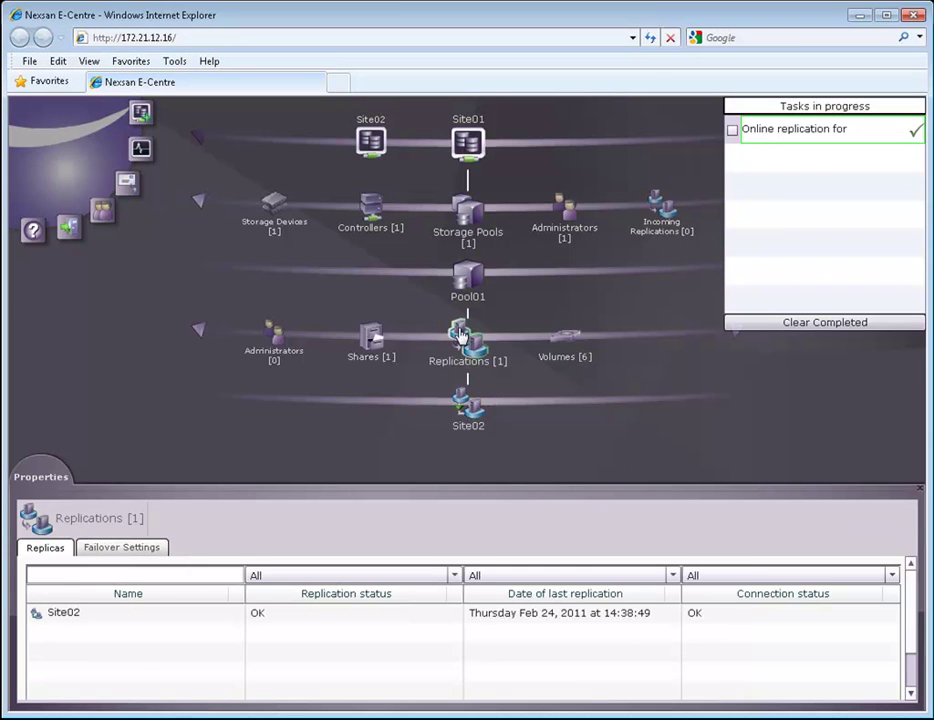
pyautogui.click(78, 614)
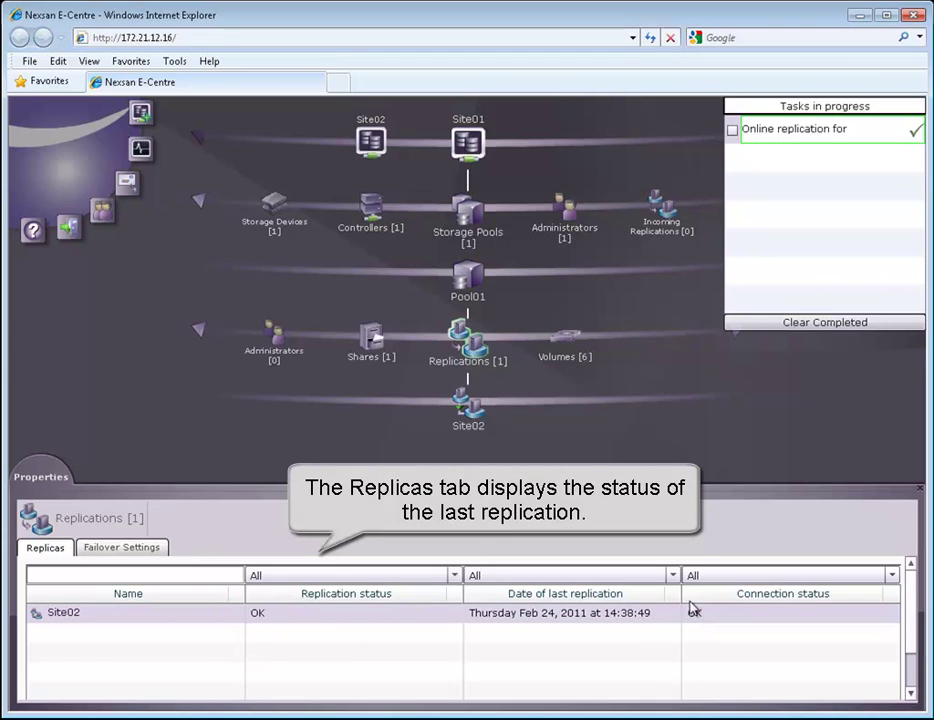
pyautogui.click(770, 325)
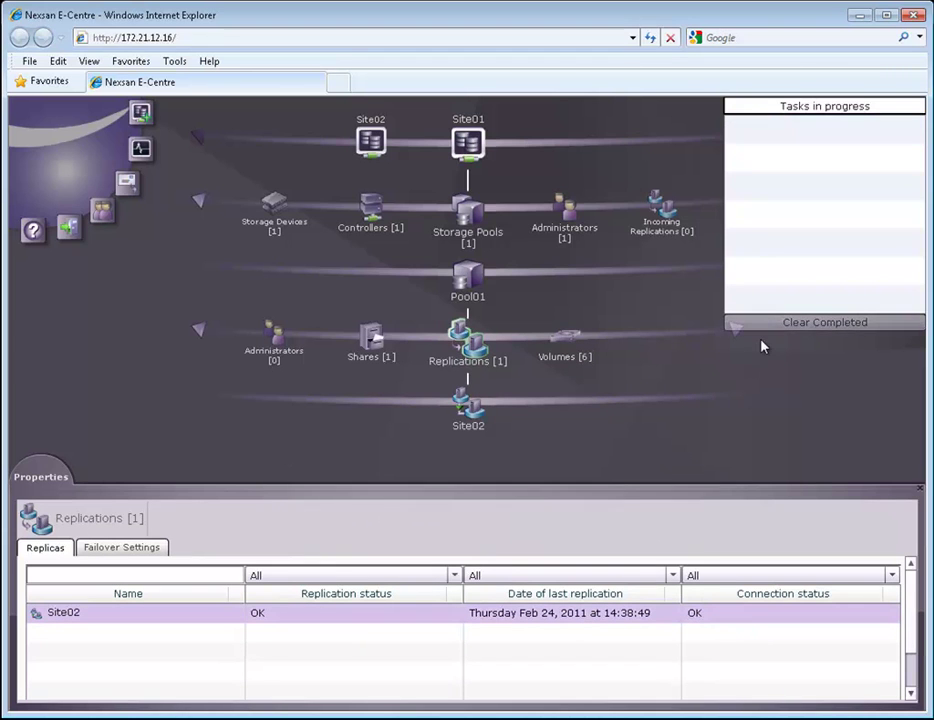
pyautogui.click(806, 108)
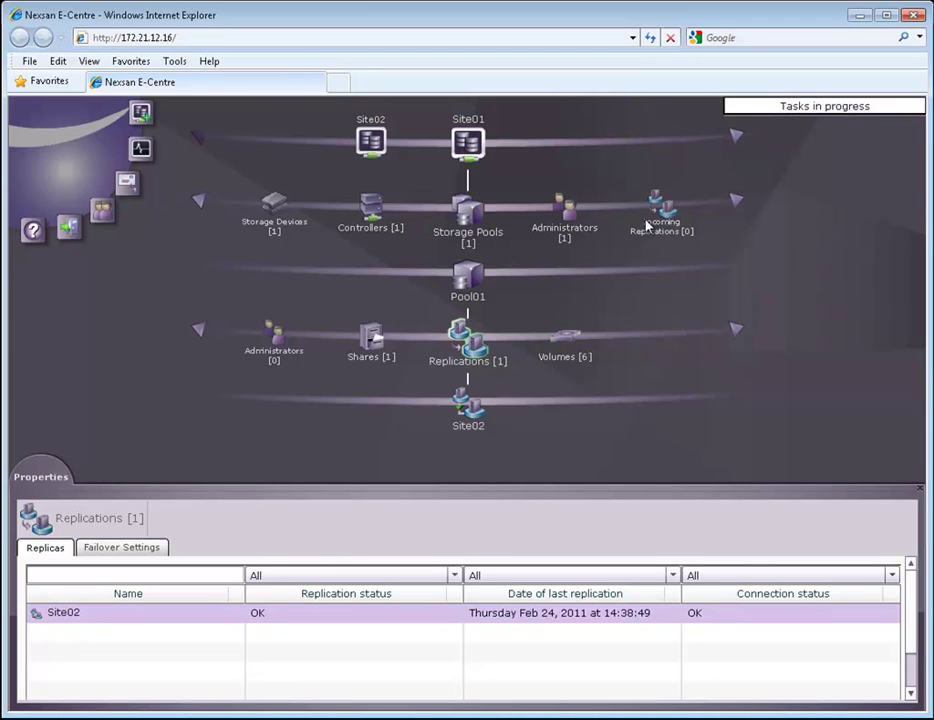
# - Examine the IP and DNS settings of controller ECentre01 on Site01
pyautogui.click(378, 222)
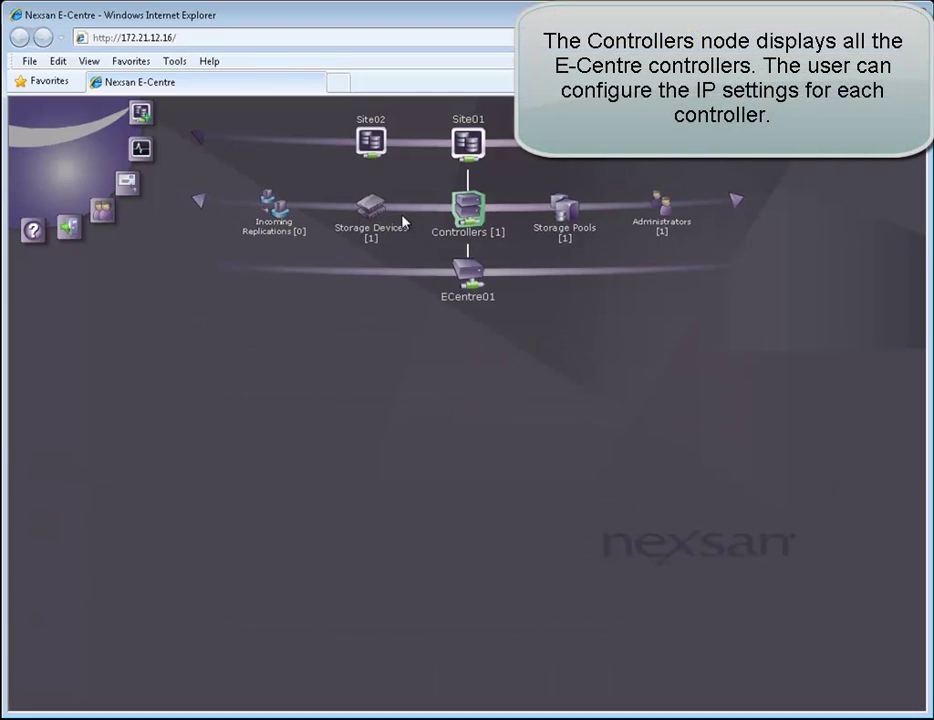
pyautogui.click(474, 274)
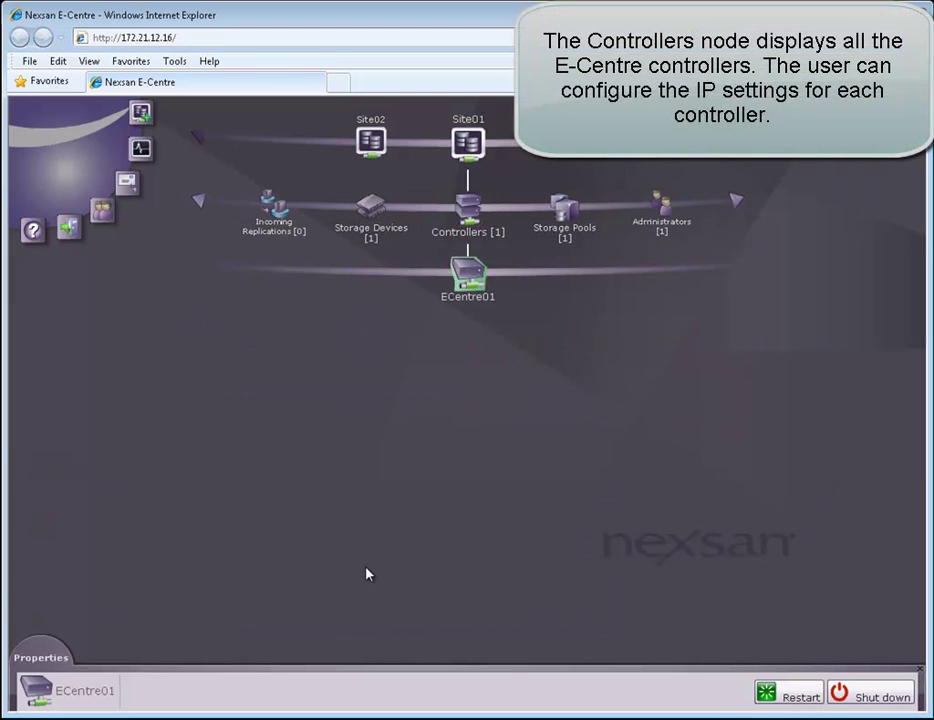
pyautogui.click(58, 658)
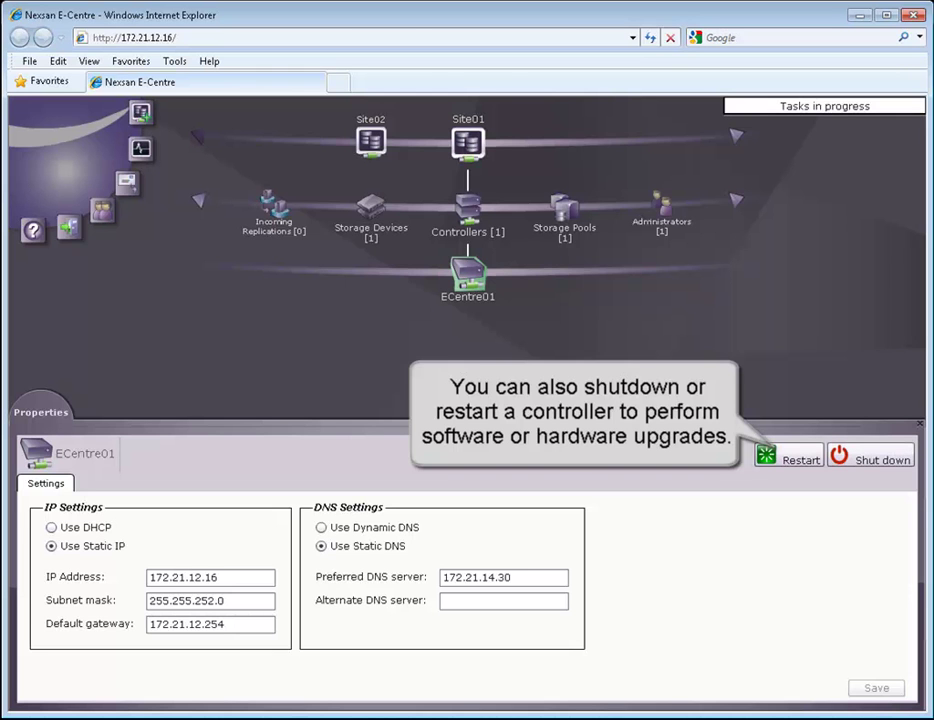
# - Examine the volumes of the Direct Attached Storage device on Site01
pyautogui.click(370, 222)
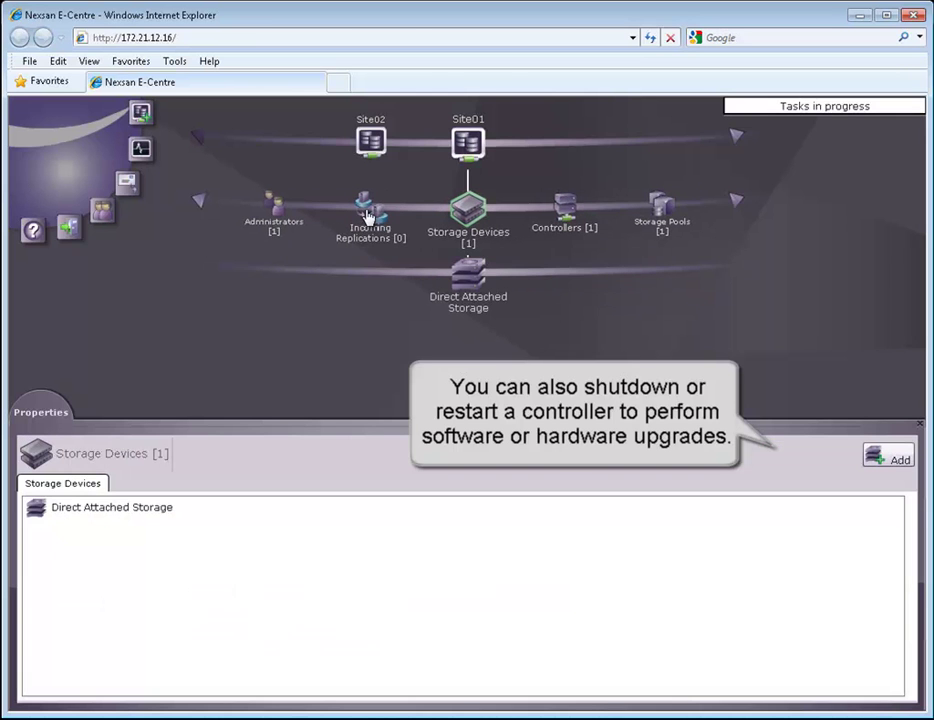
pyautogui.click(468, 278)
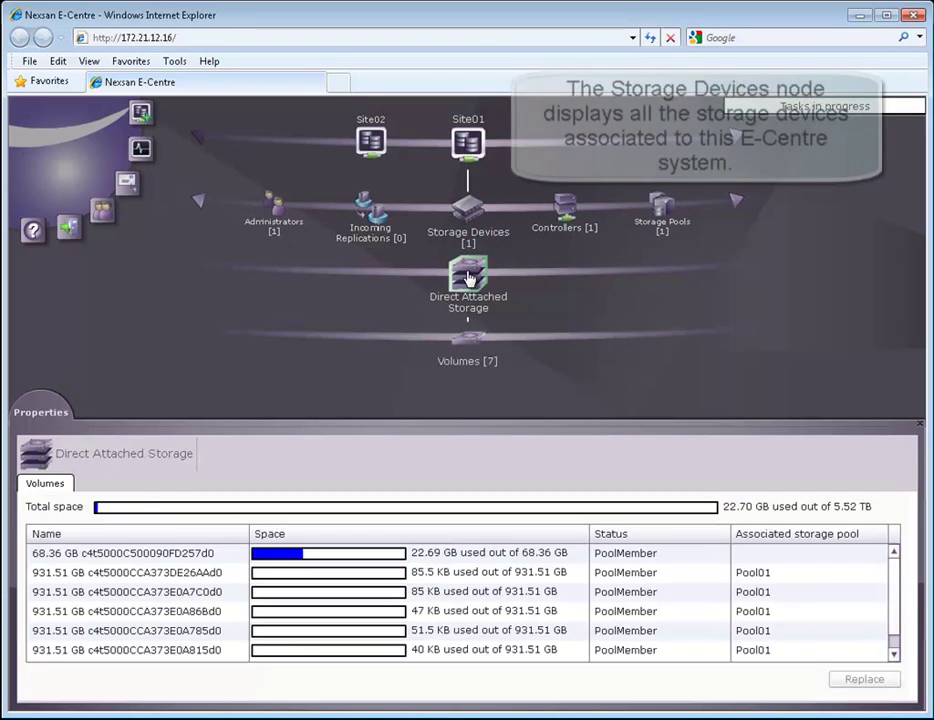
# - Review the remaining Direct Attached Storage volumes and the list of administrator accounts on Site01
pyautogui.moveTo(896, 590)
pyautogui.mouseDown()
pyautogui.moveTo(899, 620)
pyautogui.moveTo(905, 572)
pyautogui.mouseUp()
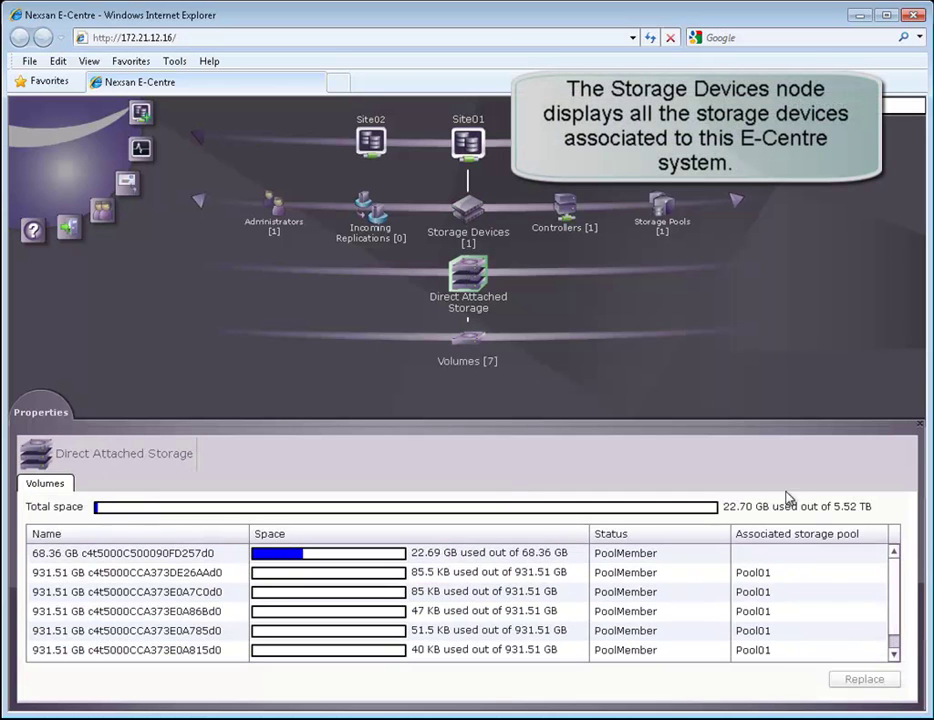
pyautogui.click(274, 218)
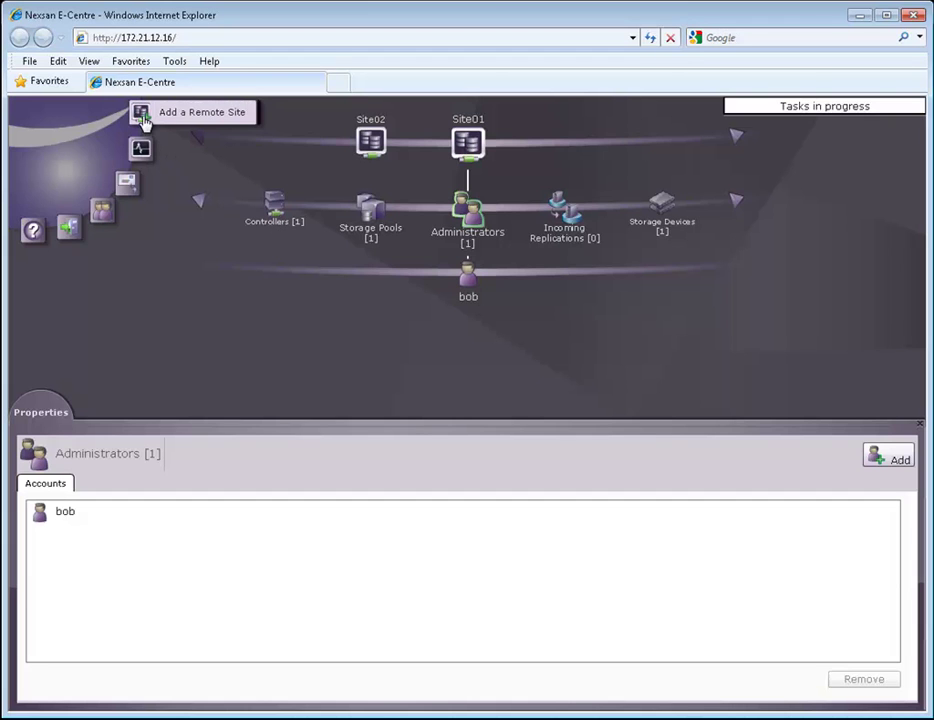
# - View the system events of Site01 in the Event Viewer for the last 7 days
pyautogui.moveTo(140, 150)
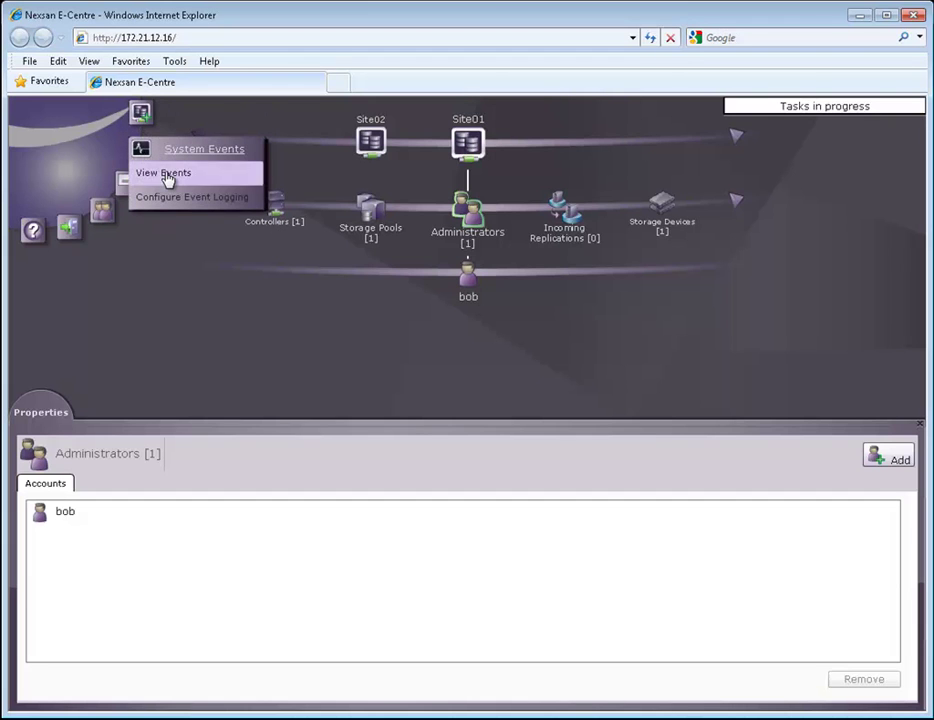
pyautogui.click(167, 174)
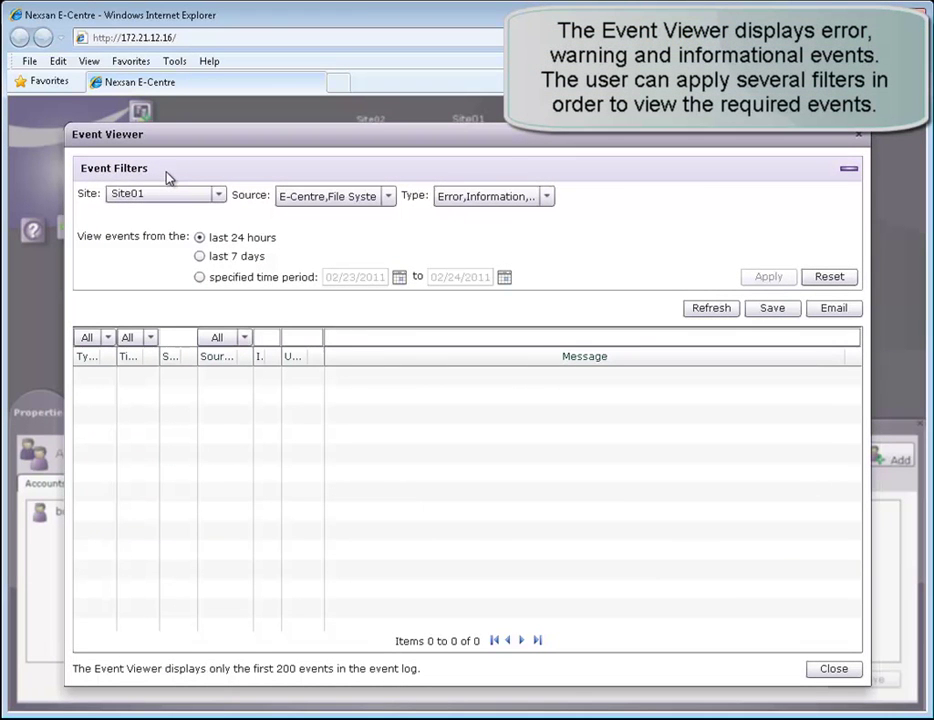
pyautogui.click(201, 257)
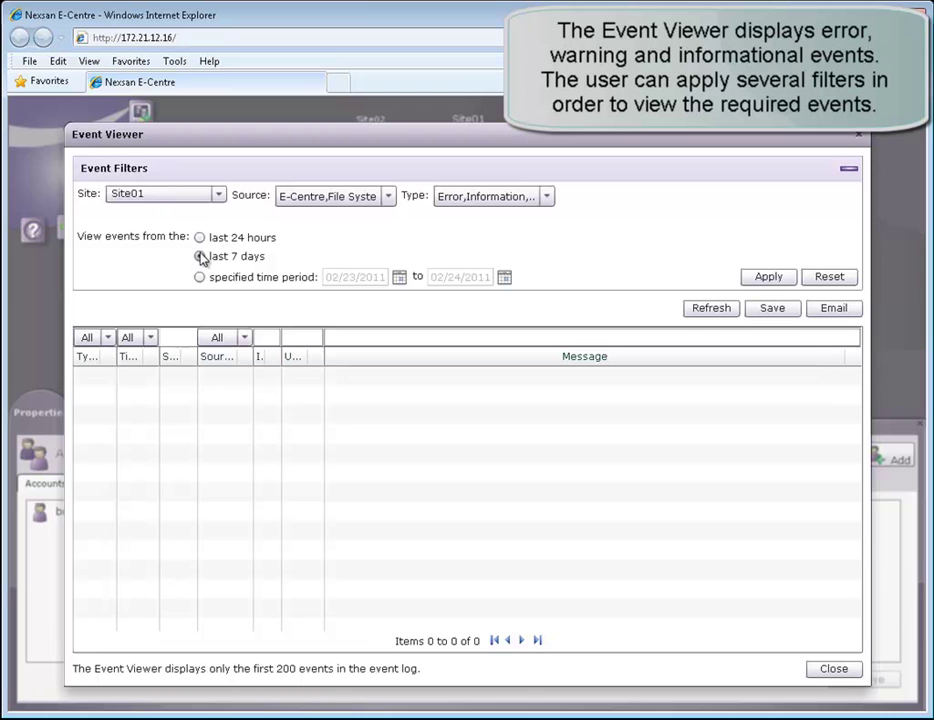
pyautogui.click(768, 279)
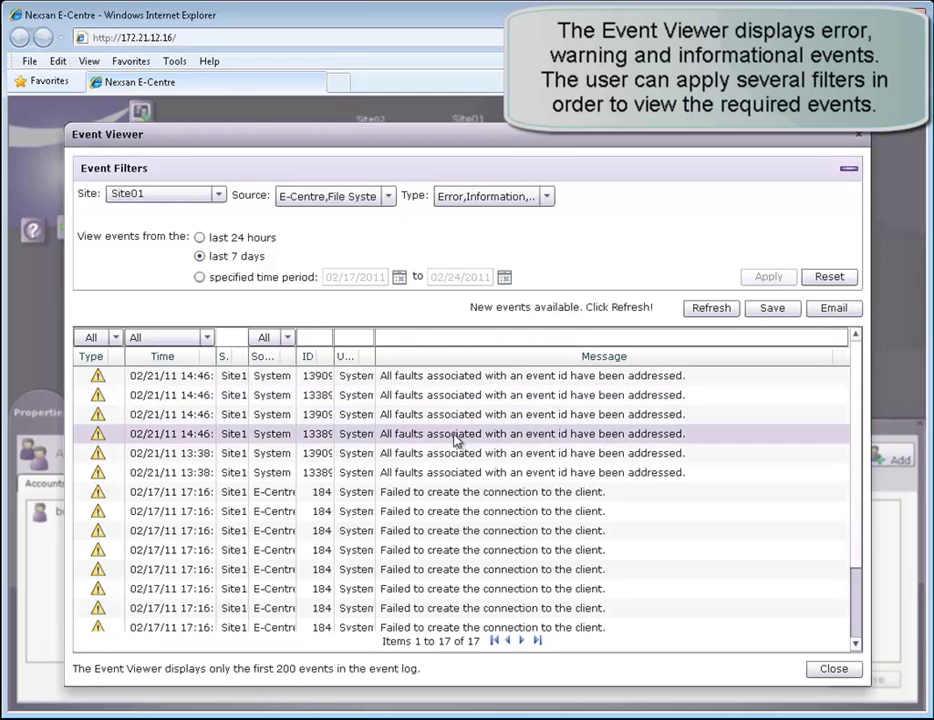
# - Filter the event list to the E-Centre source, check the available time filters, and close the Event Viewer
pyautogui.click(287, 338)
pyautogui.click(265, 383)
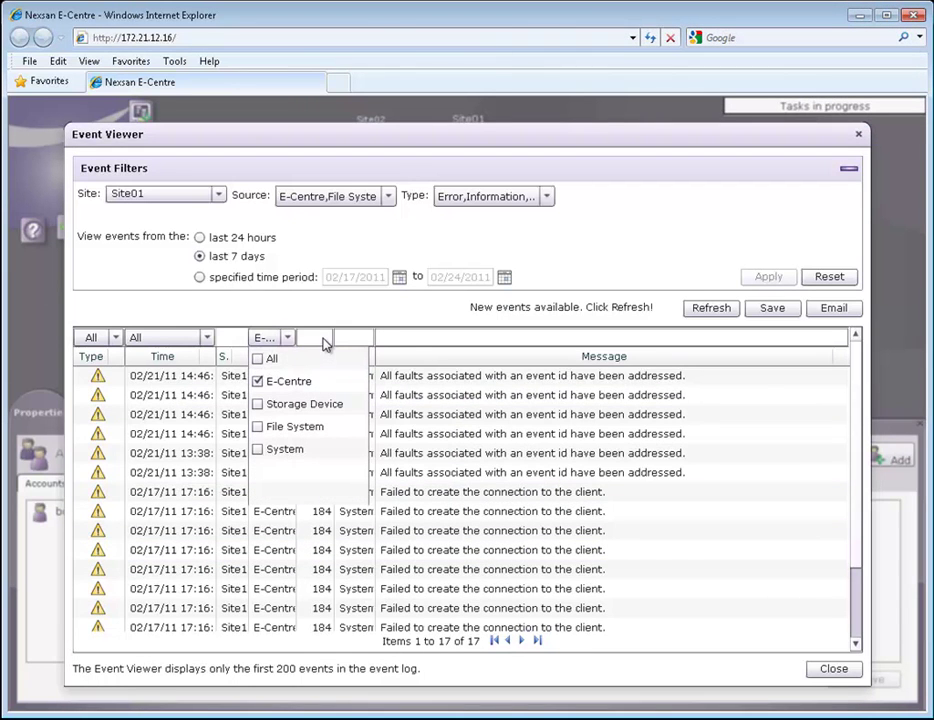
pyautogui.click(408, 340)
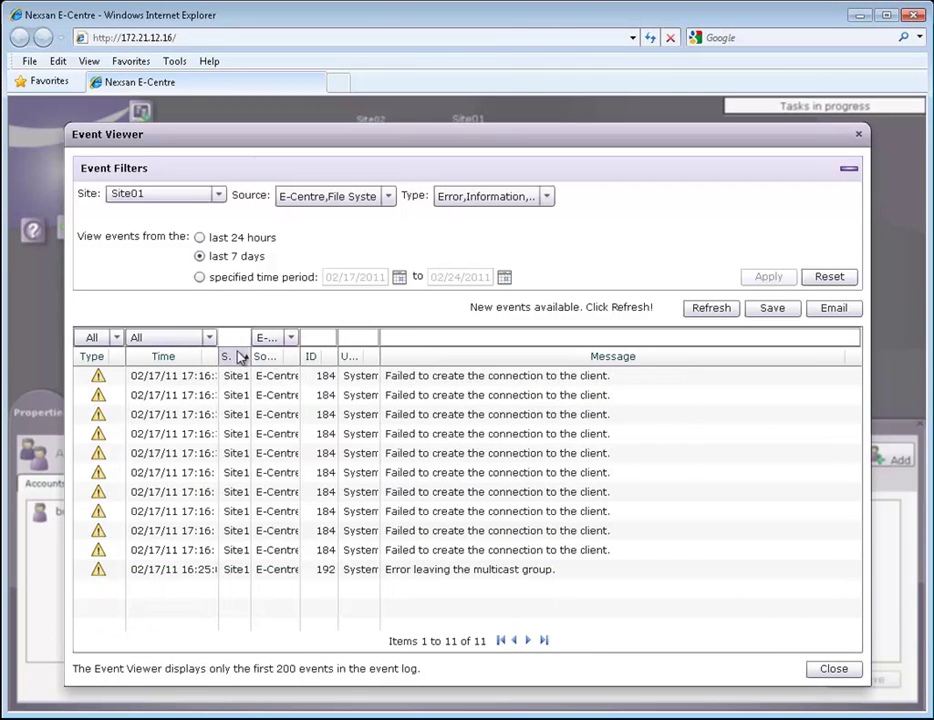
pyautogui.click(209, 340)
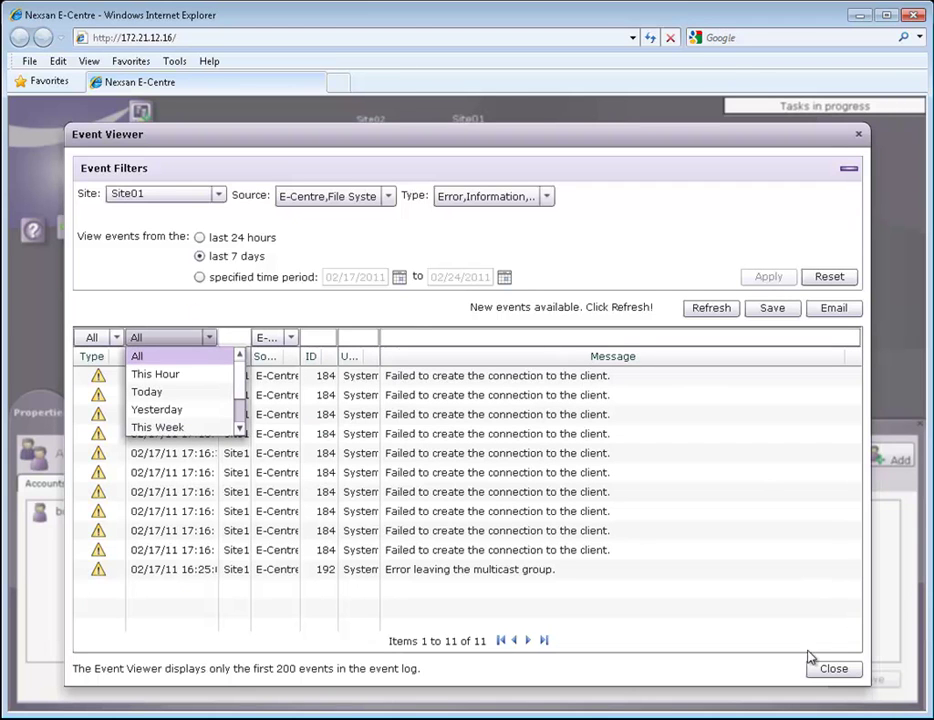
pyautogui.click(833, 669)
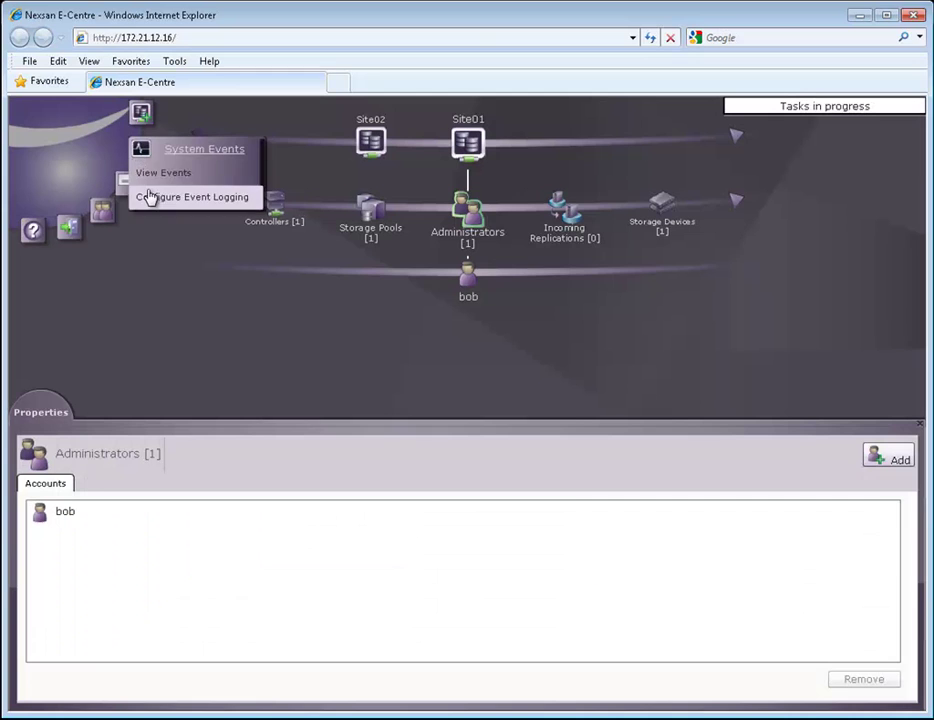
# - Examine the event retention and verbose logging settings for Site01 without changing them
pyautogui.click(150, 194)
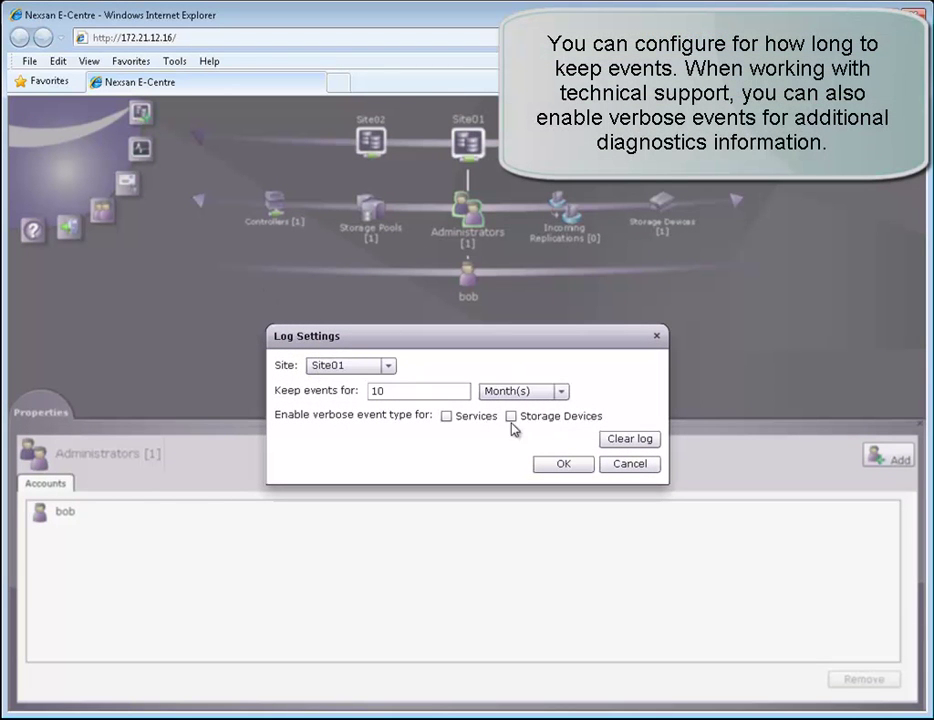
pyautogui.click(630, 465)
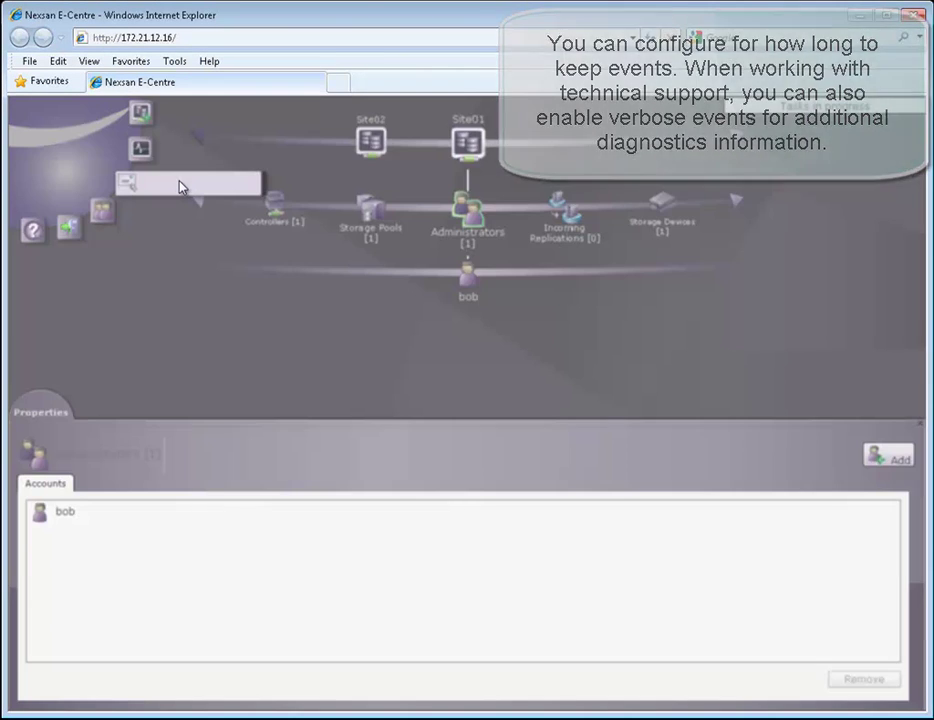
# - Enable email alerts for Site01 to examine their settings, including the minute, daily and weekly frequency options for error events
pyautogui.click(180, 186)
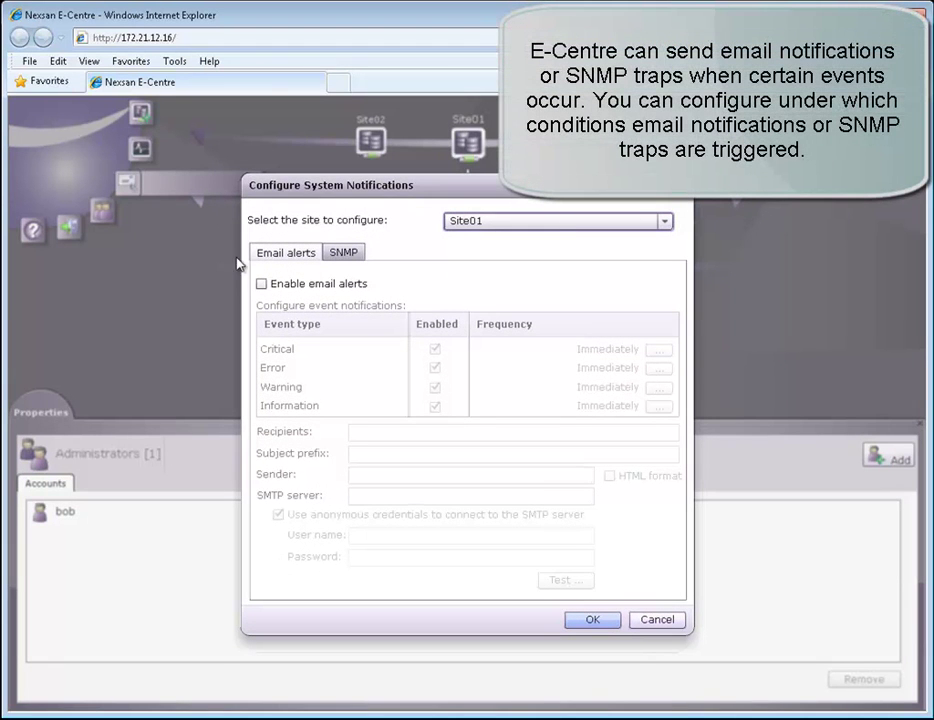
pyautogui.click(262, 286)
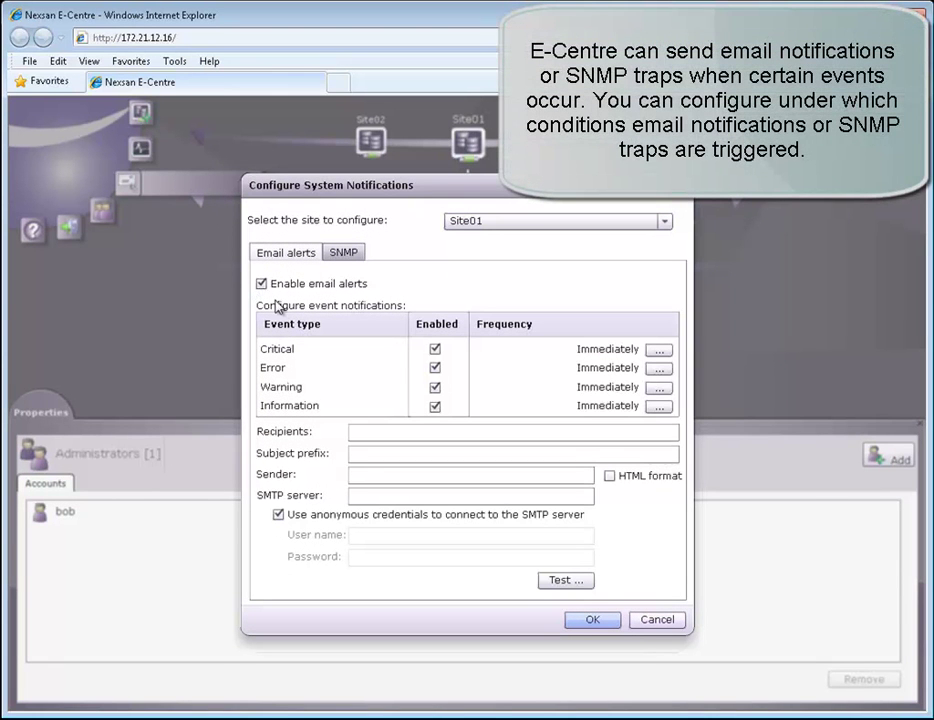
pyautogui.click(665, 372)
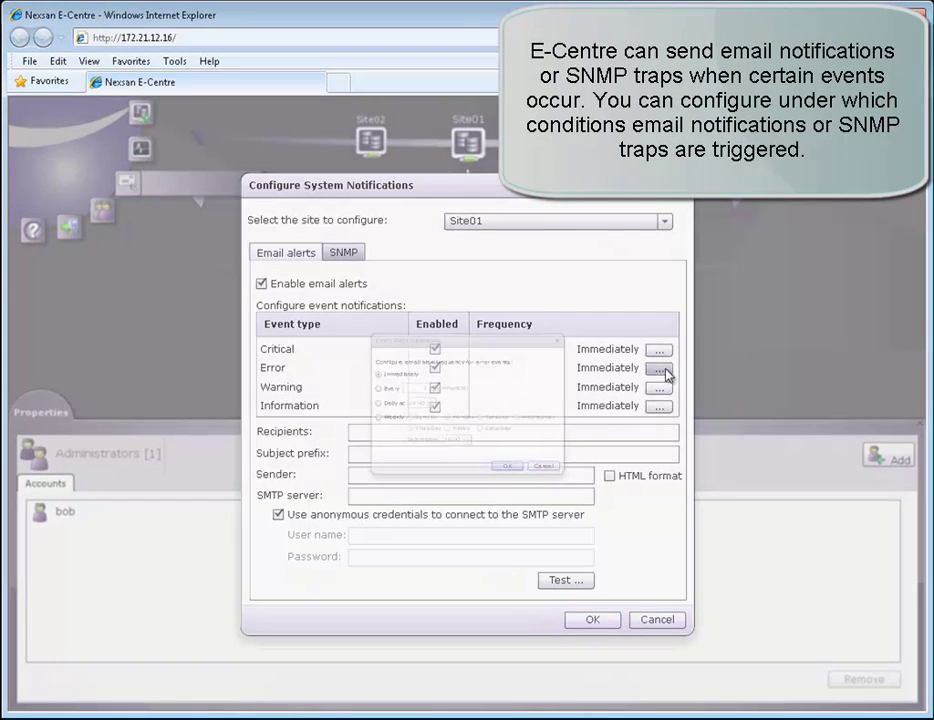
pyautogui.click(308, 377)
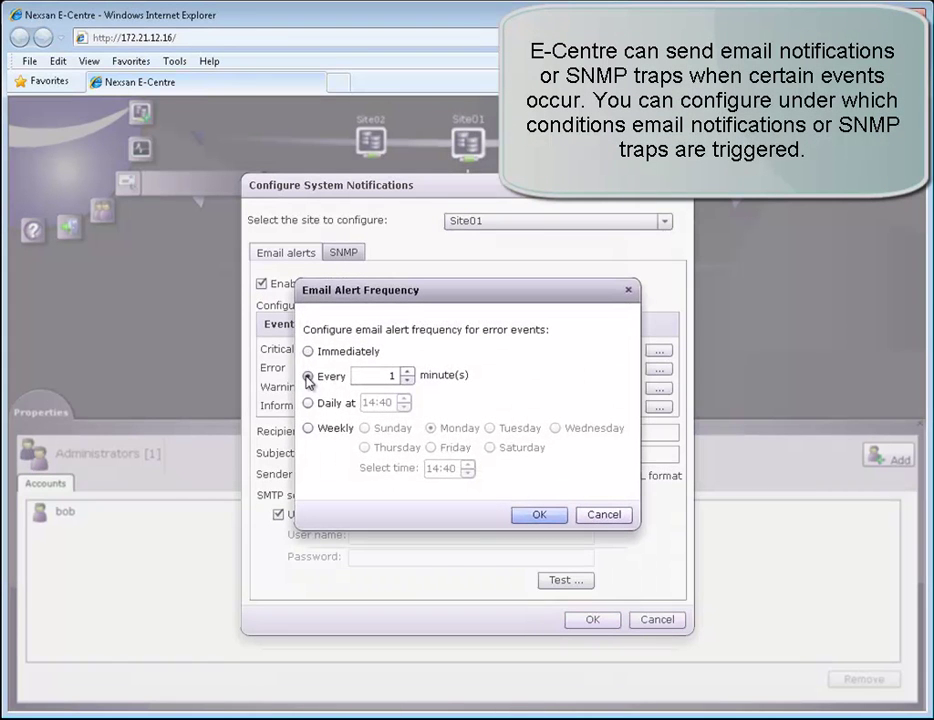
pyautogui.click(310, 405)
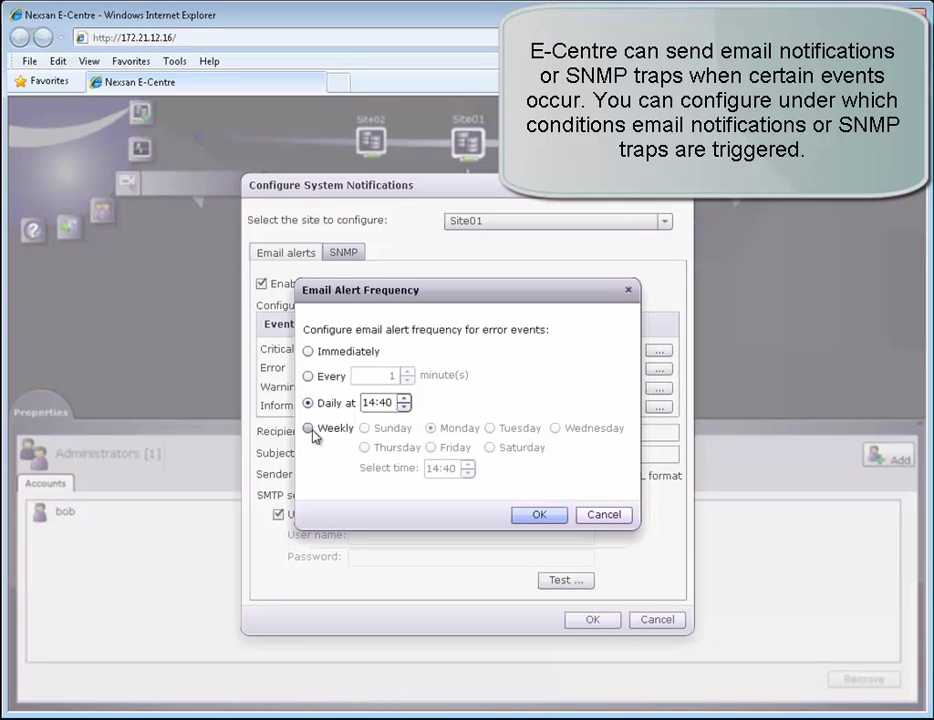
pyautogui.click(312, 430)
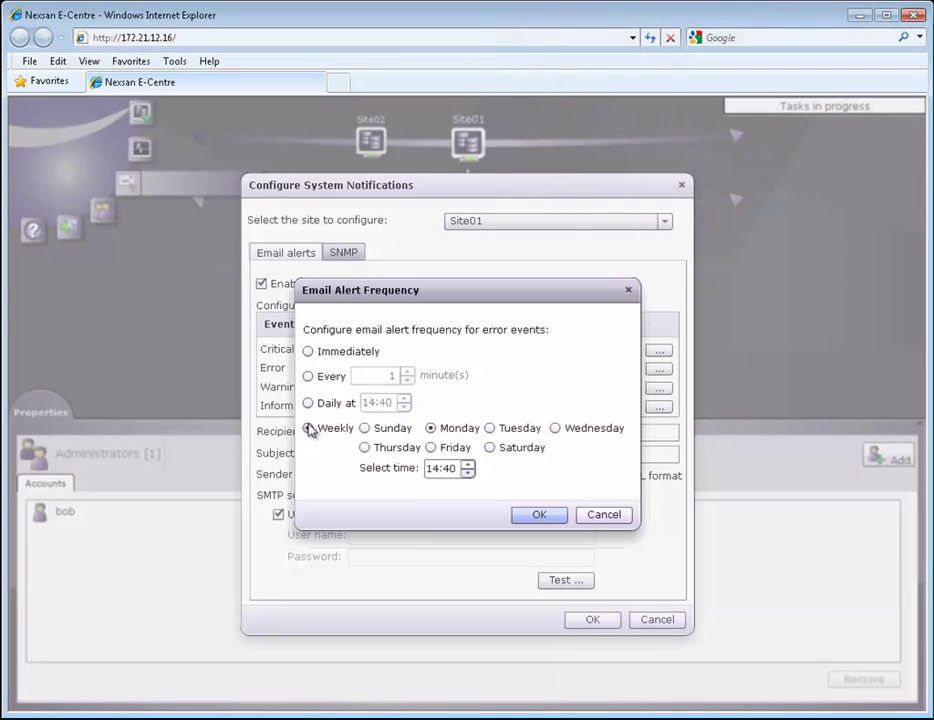
pyautogui.click(603, 519)
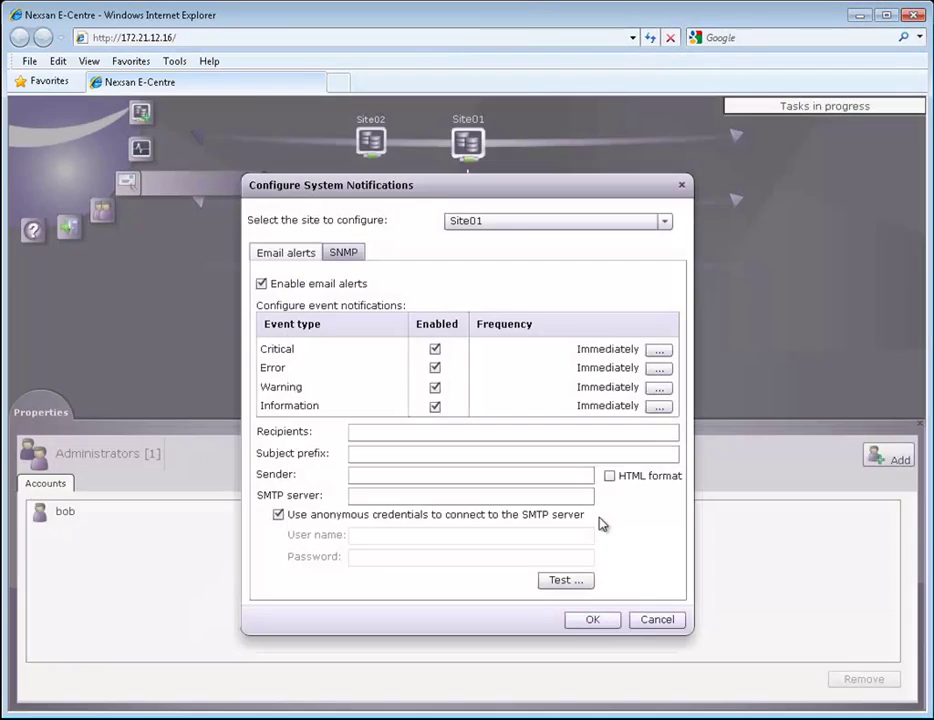
# - Enable SNMP alerts for Site01 to examine the trap settings, and discard the system notification changes
pyautogui.click(345, 255)
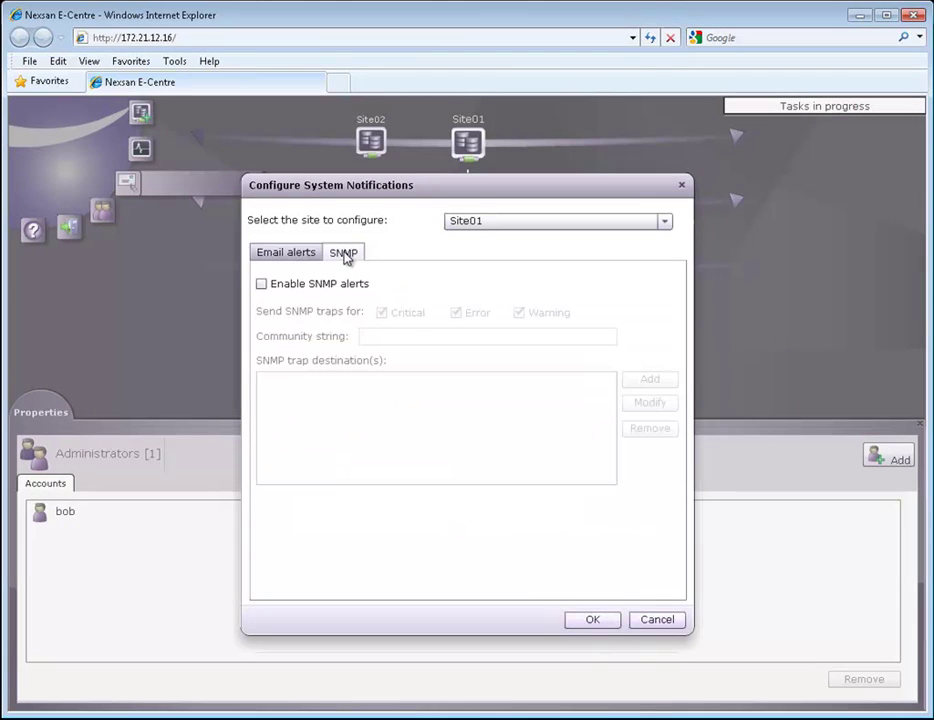
pyautogui.click(261, 284)
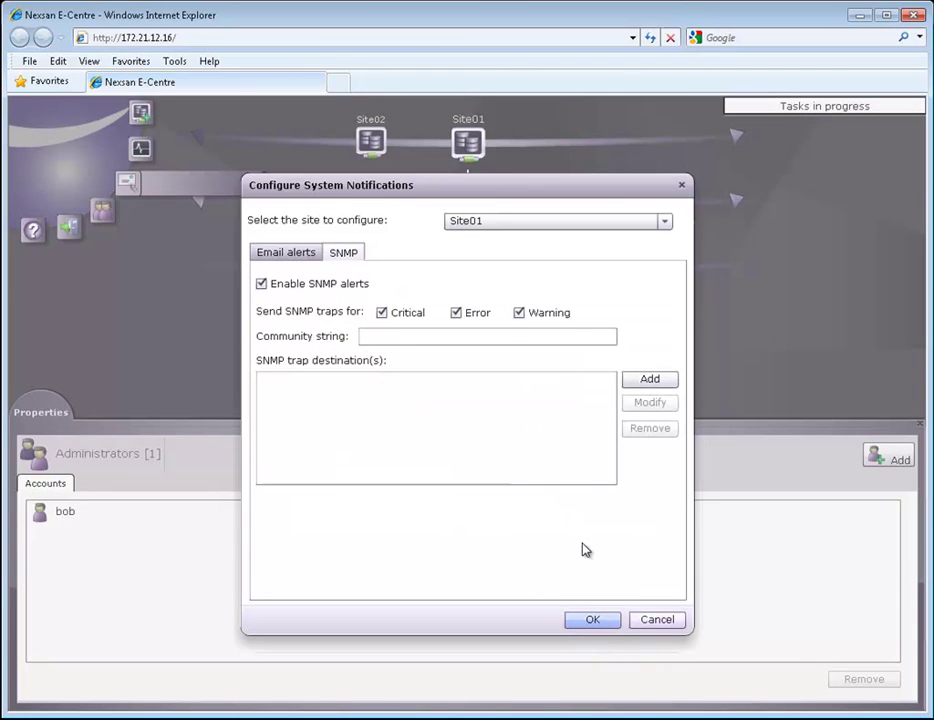
pyautogui.click(655, 621)
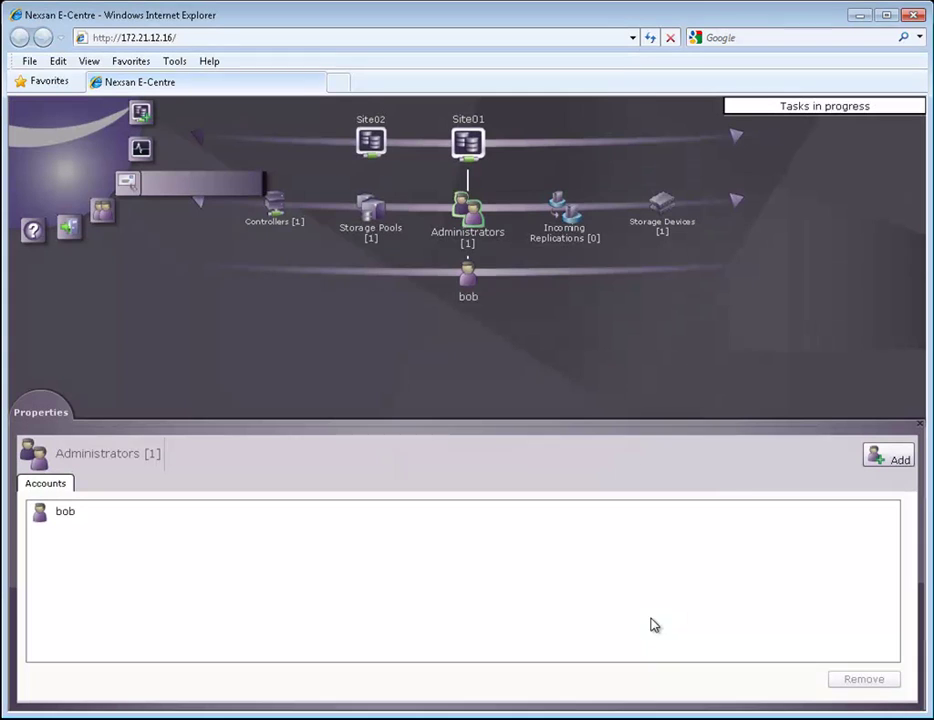
# - Examine the administrative rights of the Administrator account and the existing site administrator in Manage Users and Groups
pyautogui.click(103, 210)
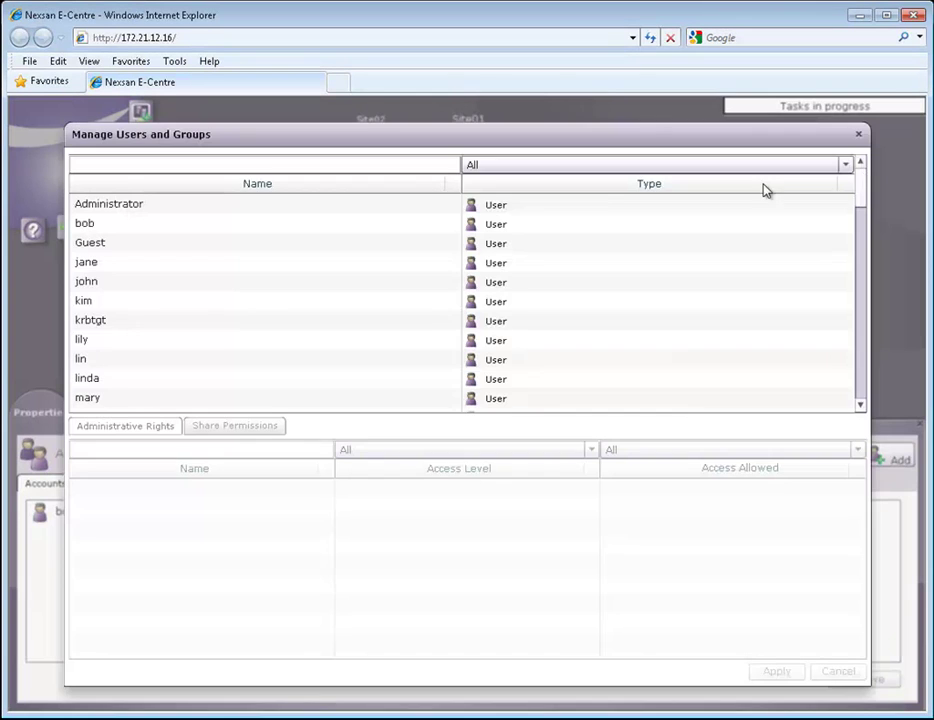
pyautogui.click(254, 206)
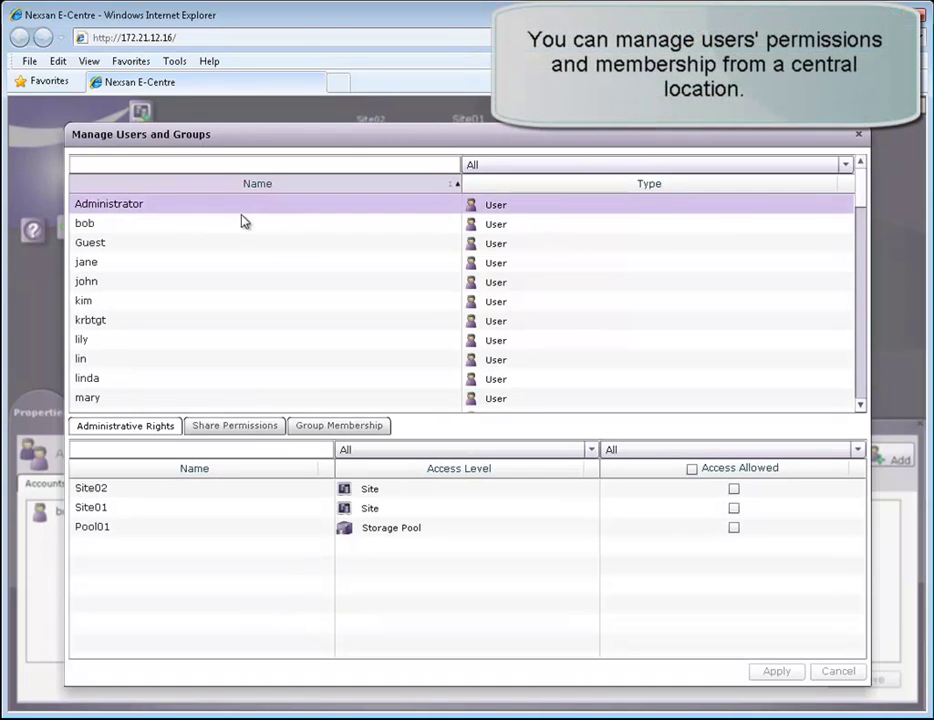
pyautogui.click(238, 226)
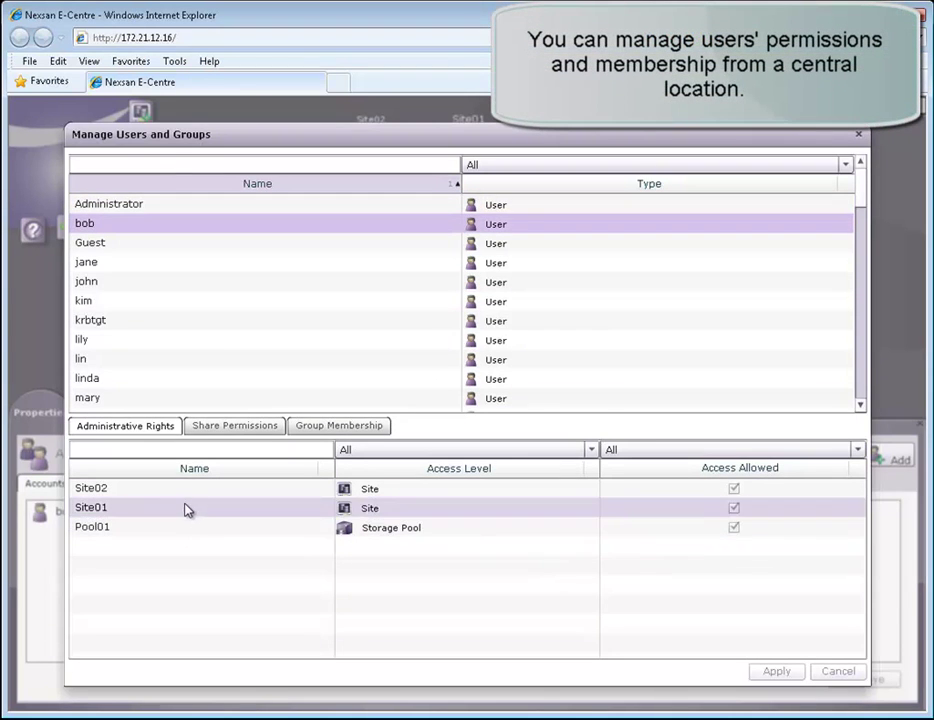
pyautogui.click(857, 137)
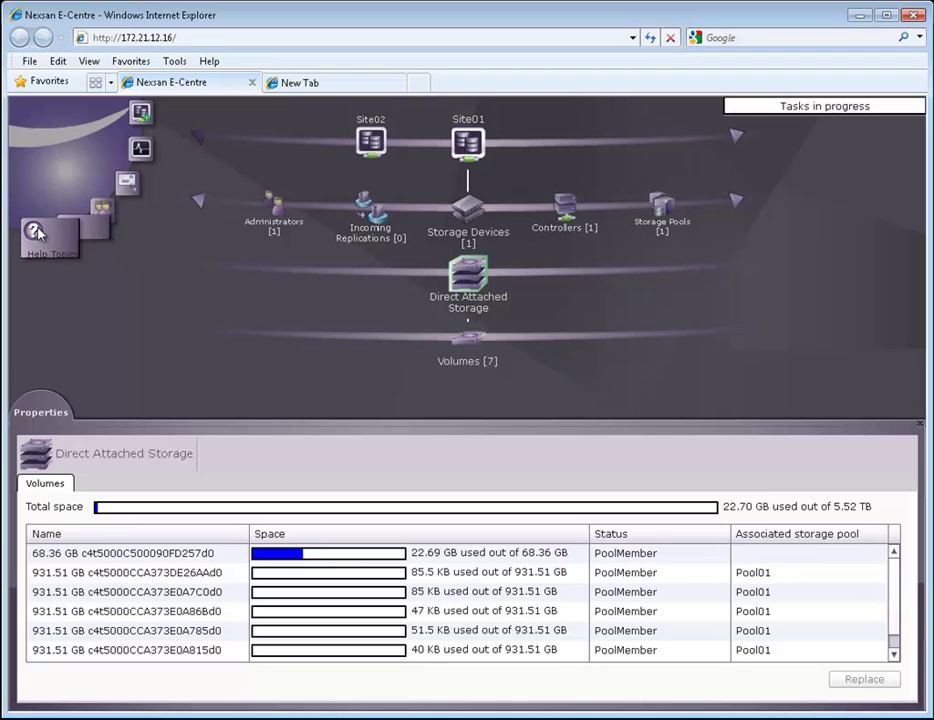
# - Show the available help options for Nexsan E-Centre
pyautogui.moveTo(37, 232)
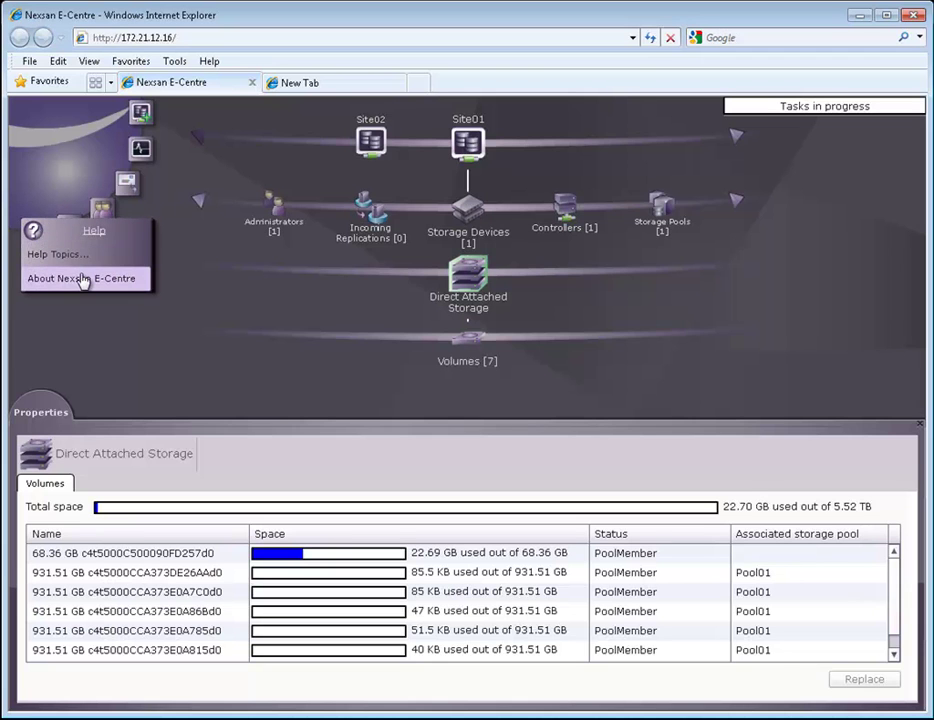